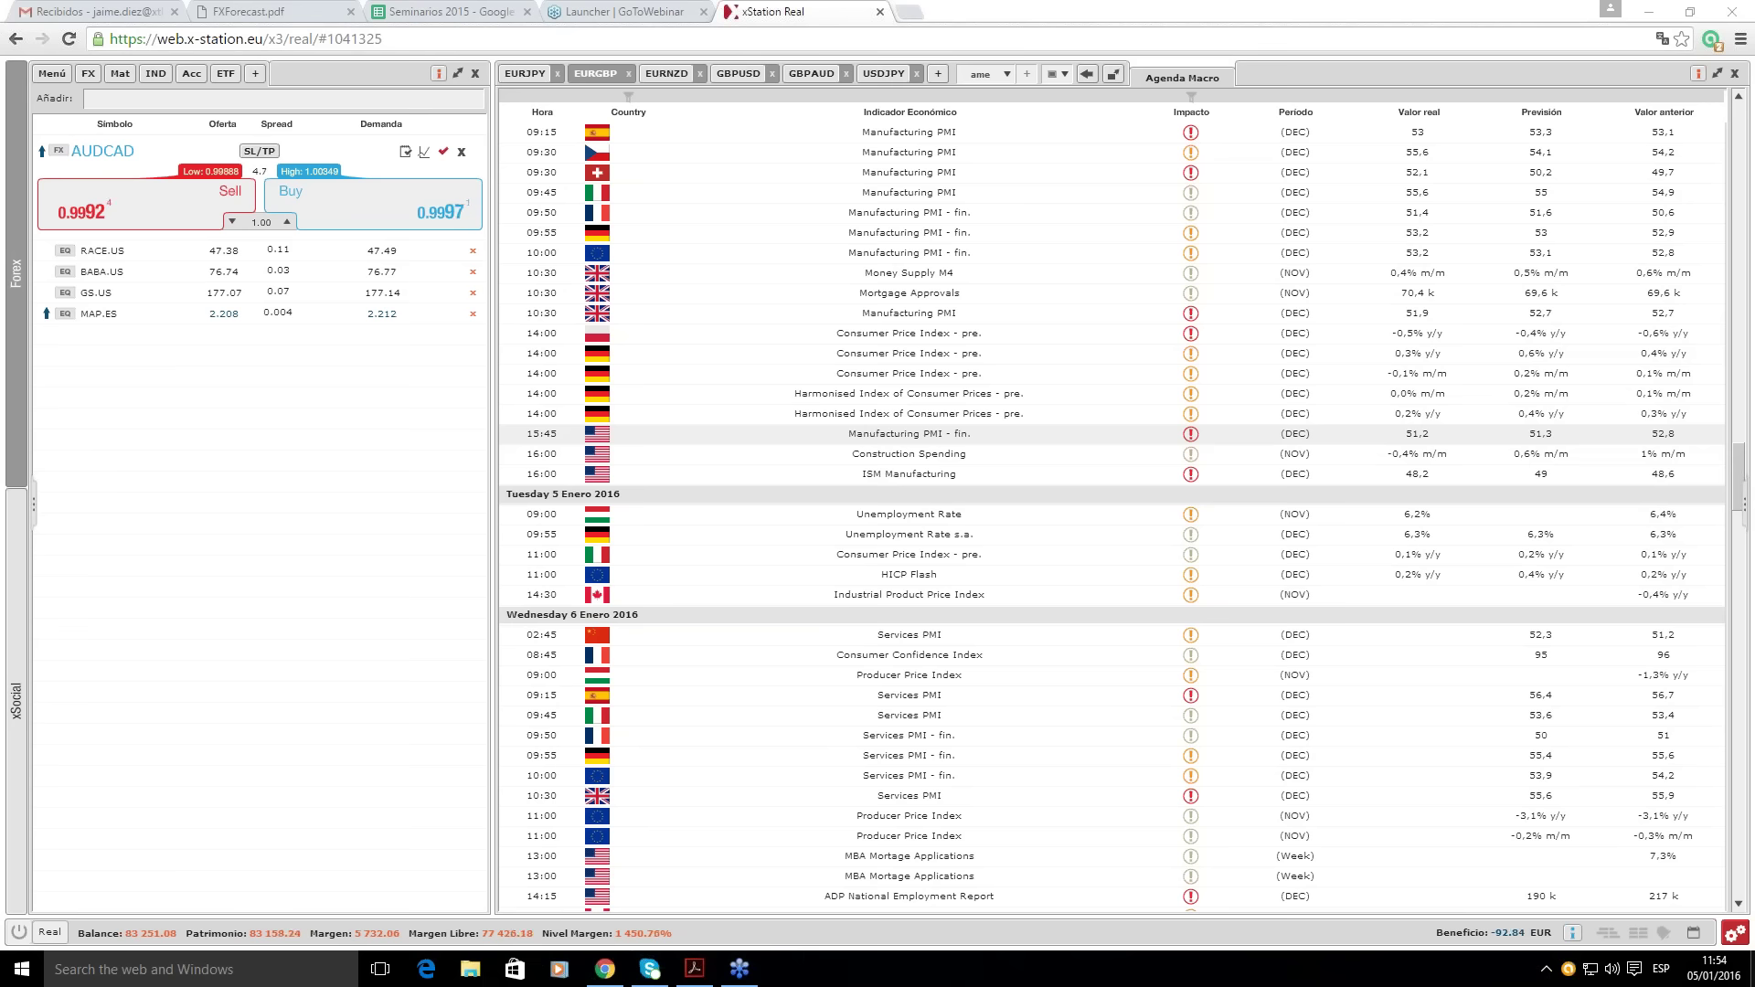
# Step: Open the EURGBP chart and switch it from daily to the weekly (W1) timeframe
pyautogui.click(595, 74)
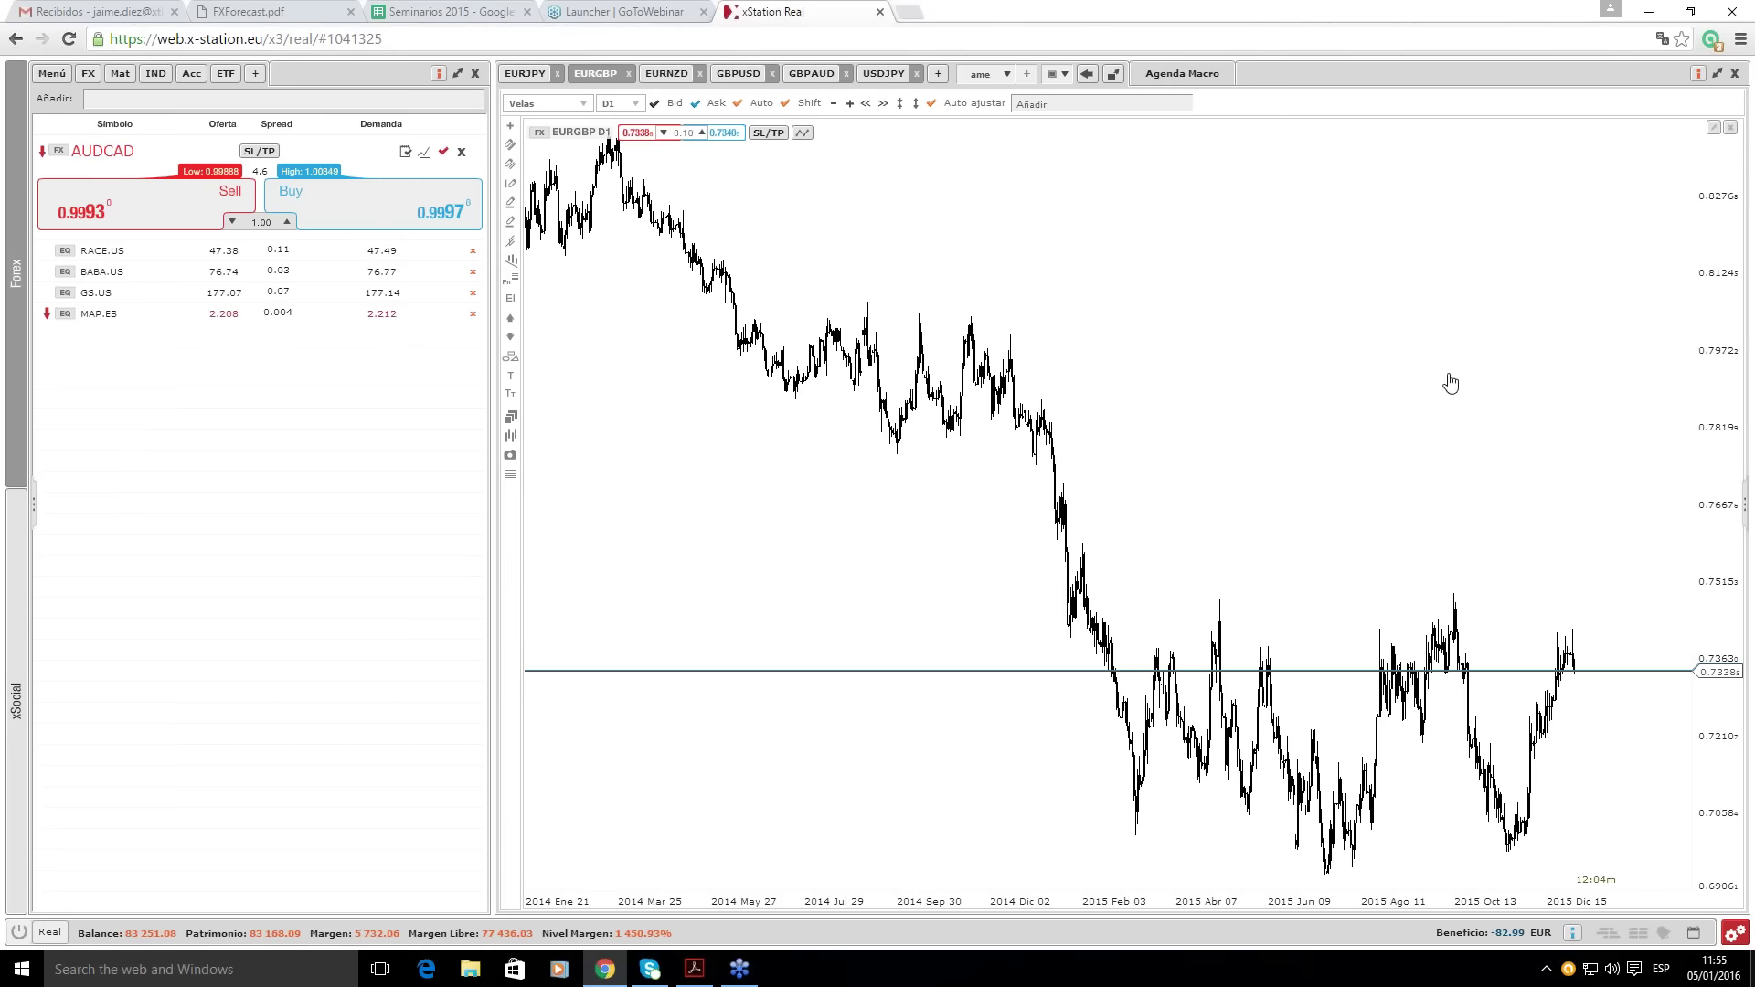
pyautogui.scroll(1, 1600, 499)
pyautogui.scroll(1, 1601, 499)
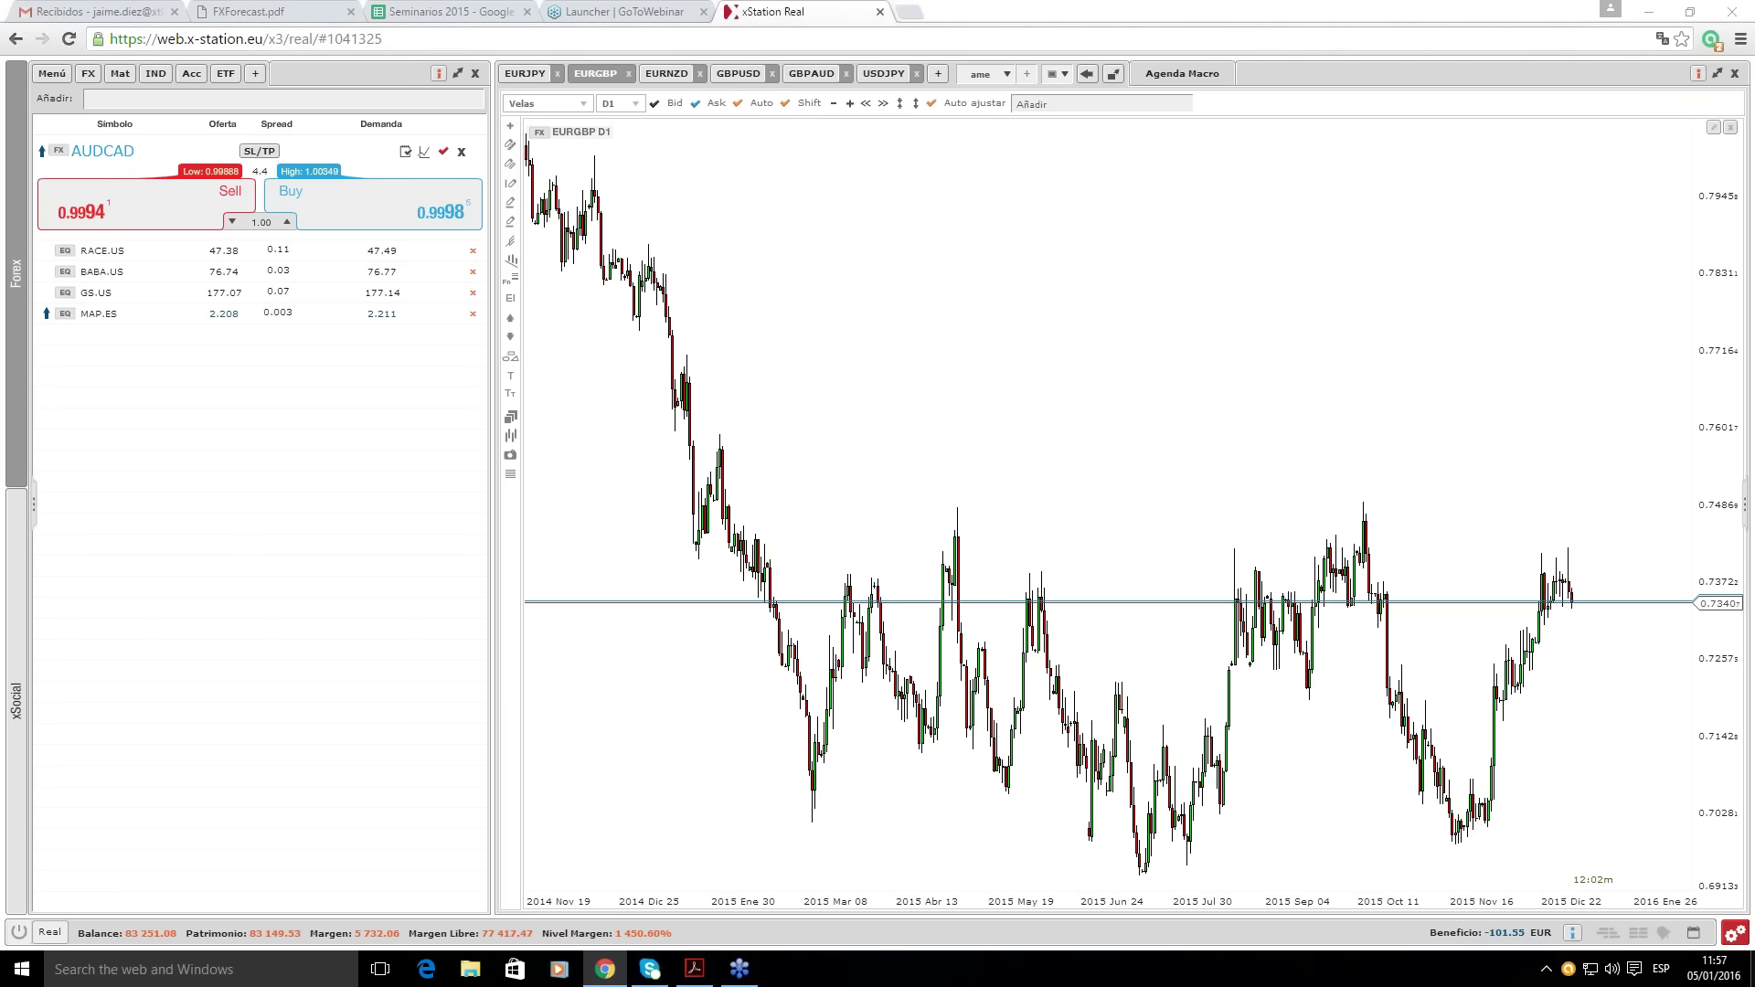
pyautogui.click(618, 105)
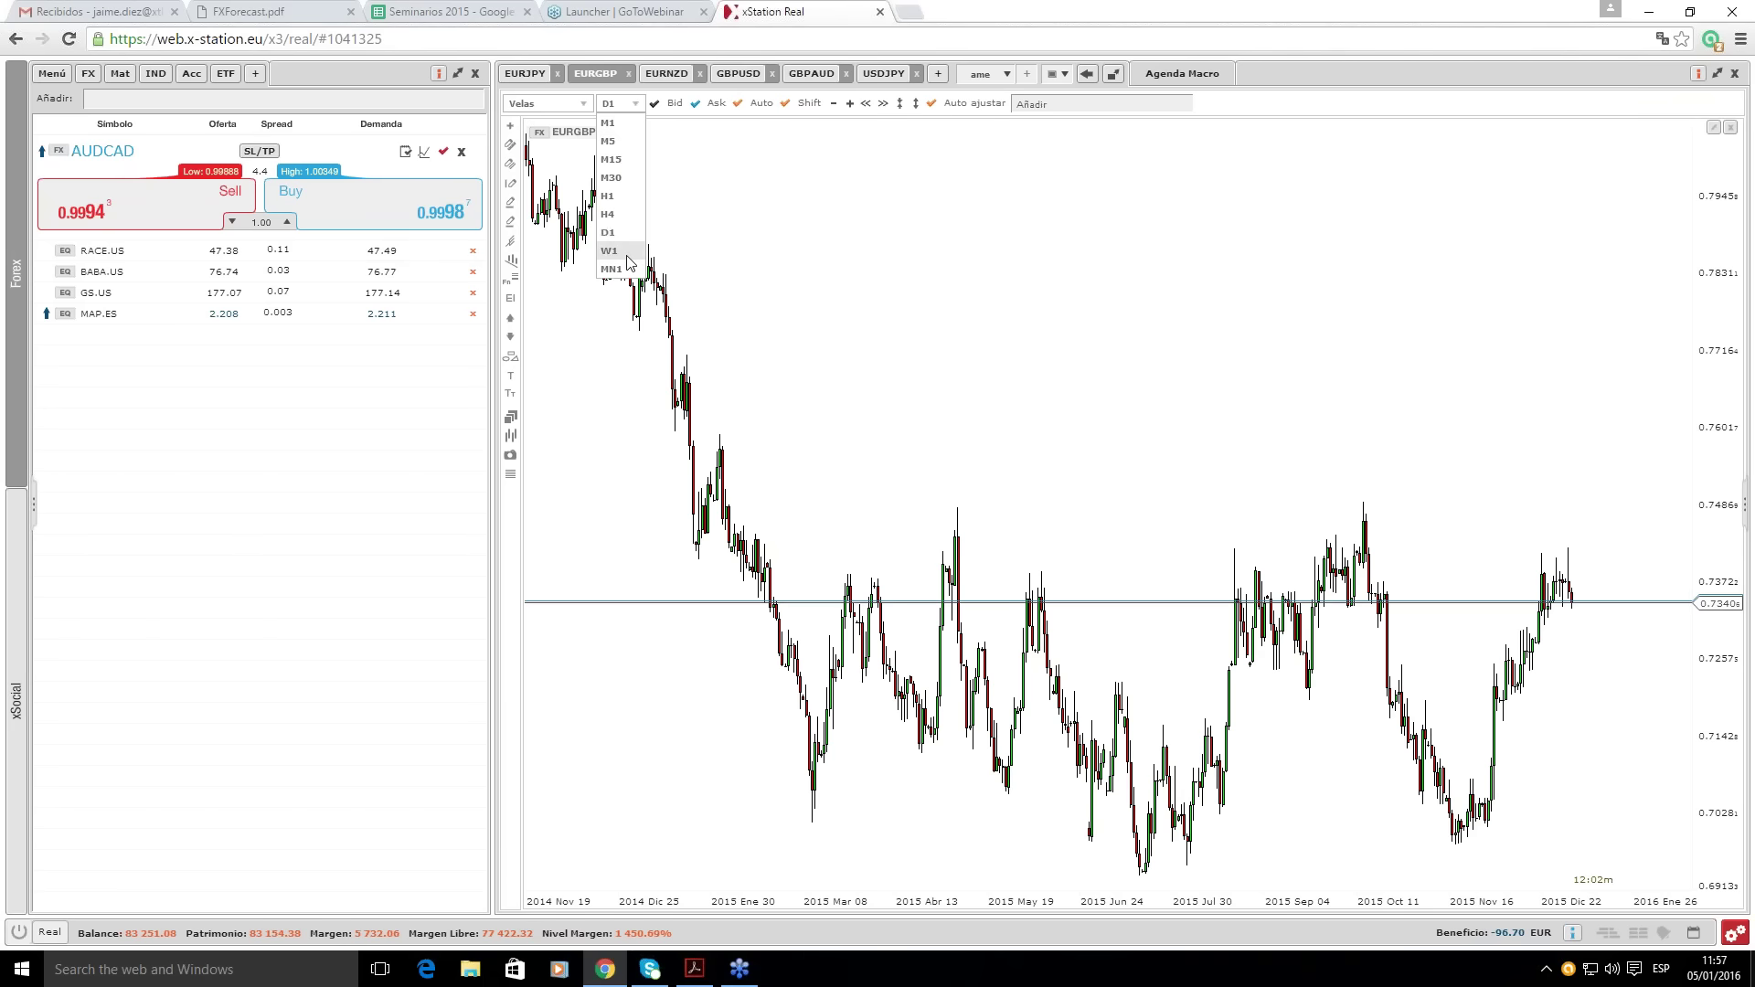
pyautogui.click(632, 259)
pyautogui.scroll(5, 700, 356)
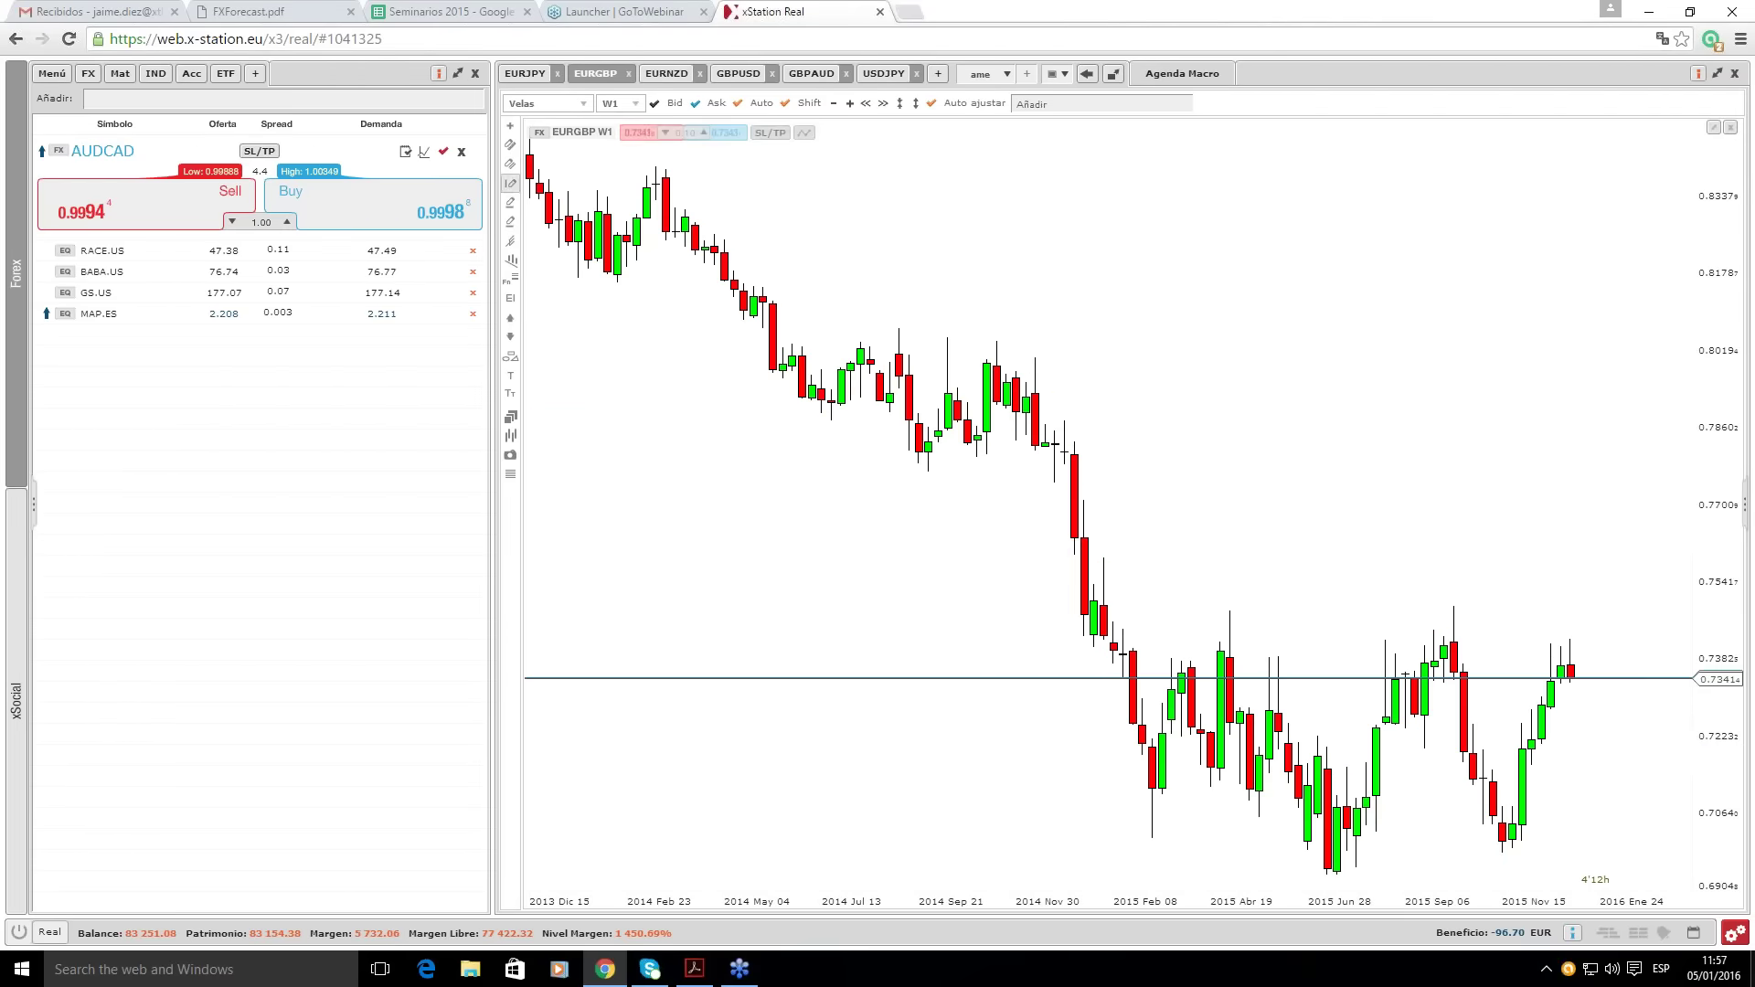
# Step: Draw a rectangle over the 2015 sideways range, between about 0.738 and 0.701, and check price levels with the crosshair
pyautogui.click(530, 317)
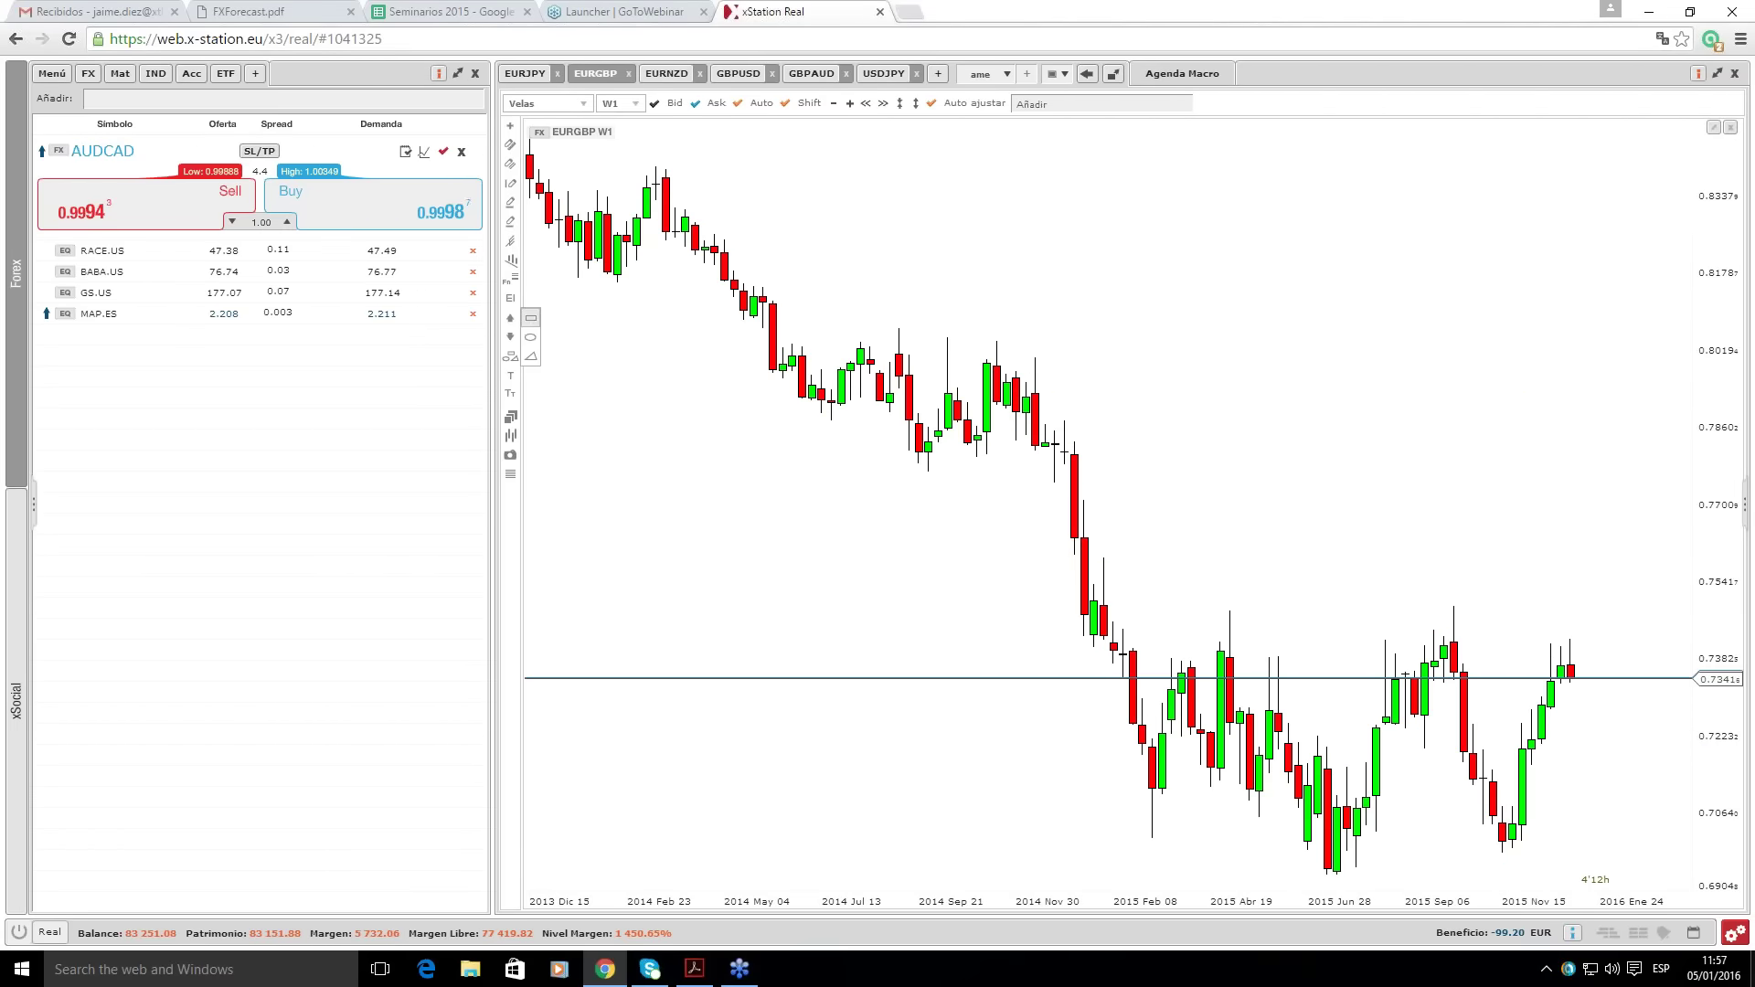
pyautogui.moveTo(1132, 660); pyautogui.dragTo(1638, 838)
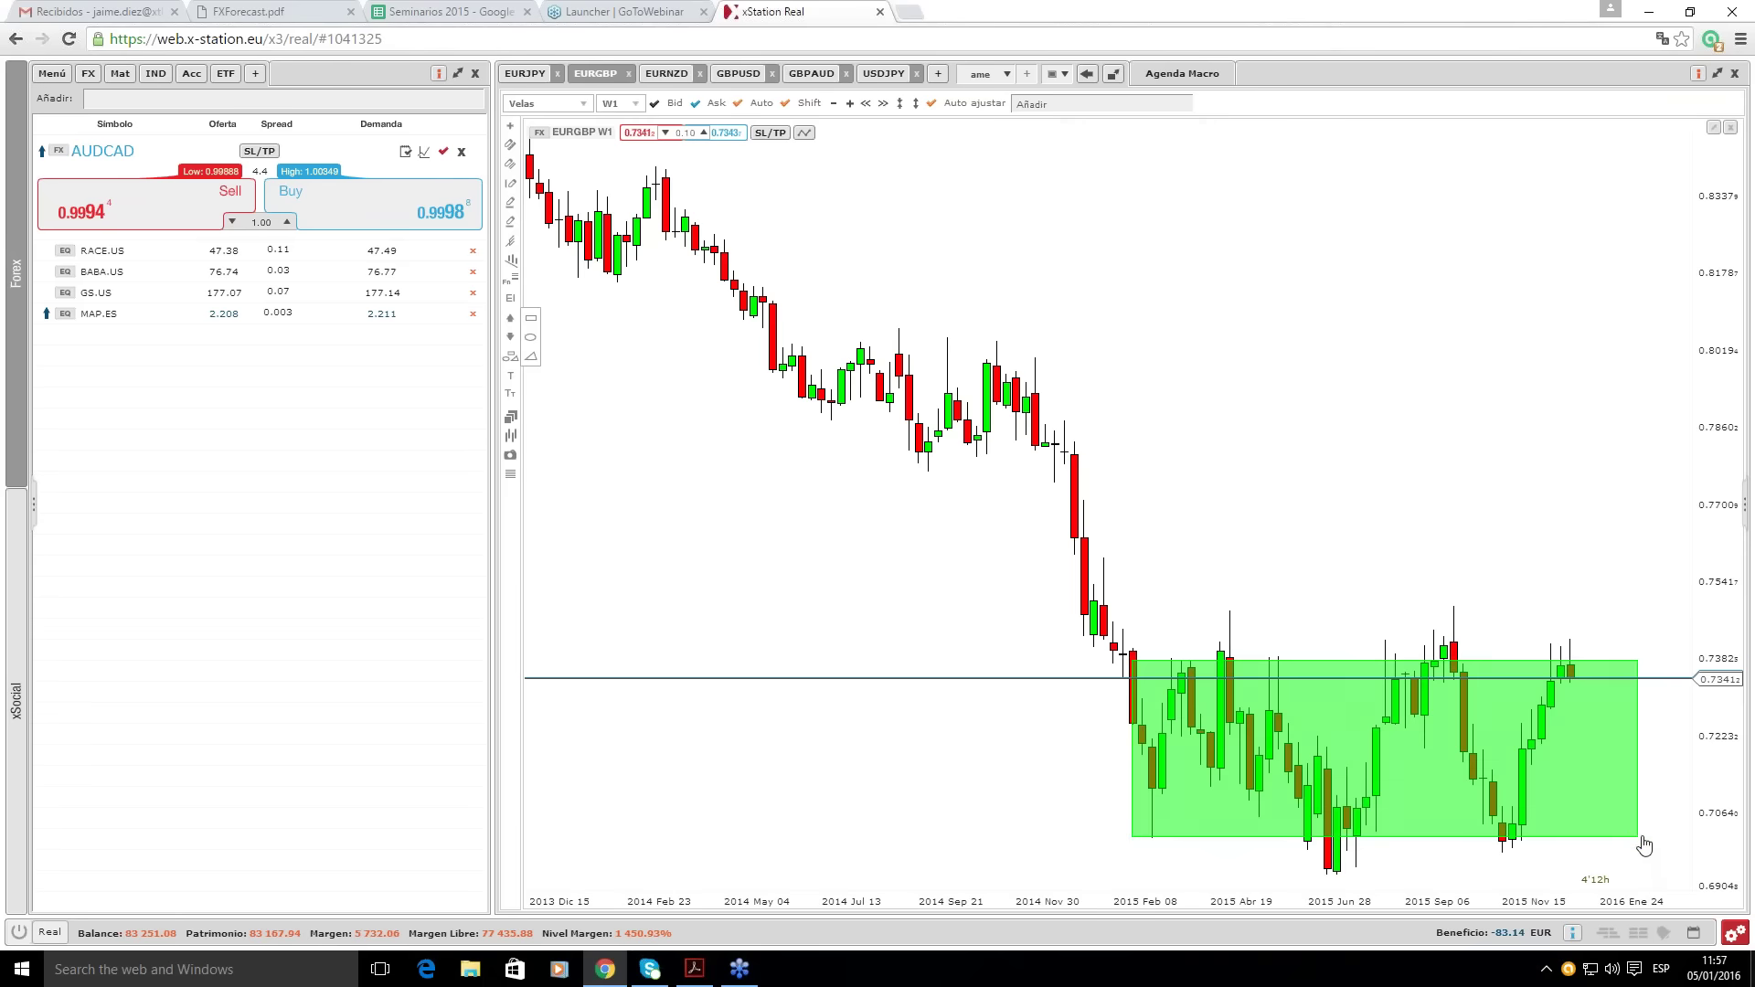
pyautogui.moveTo(1473, 772)
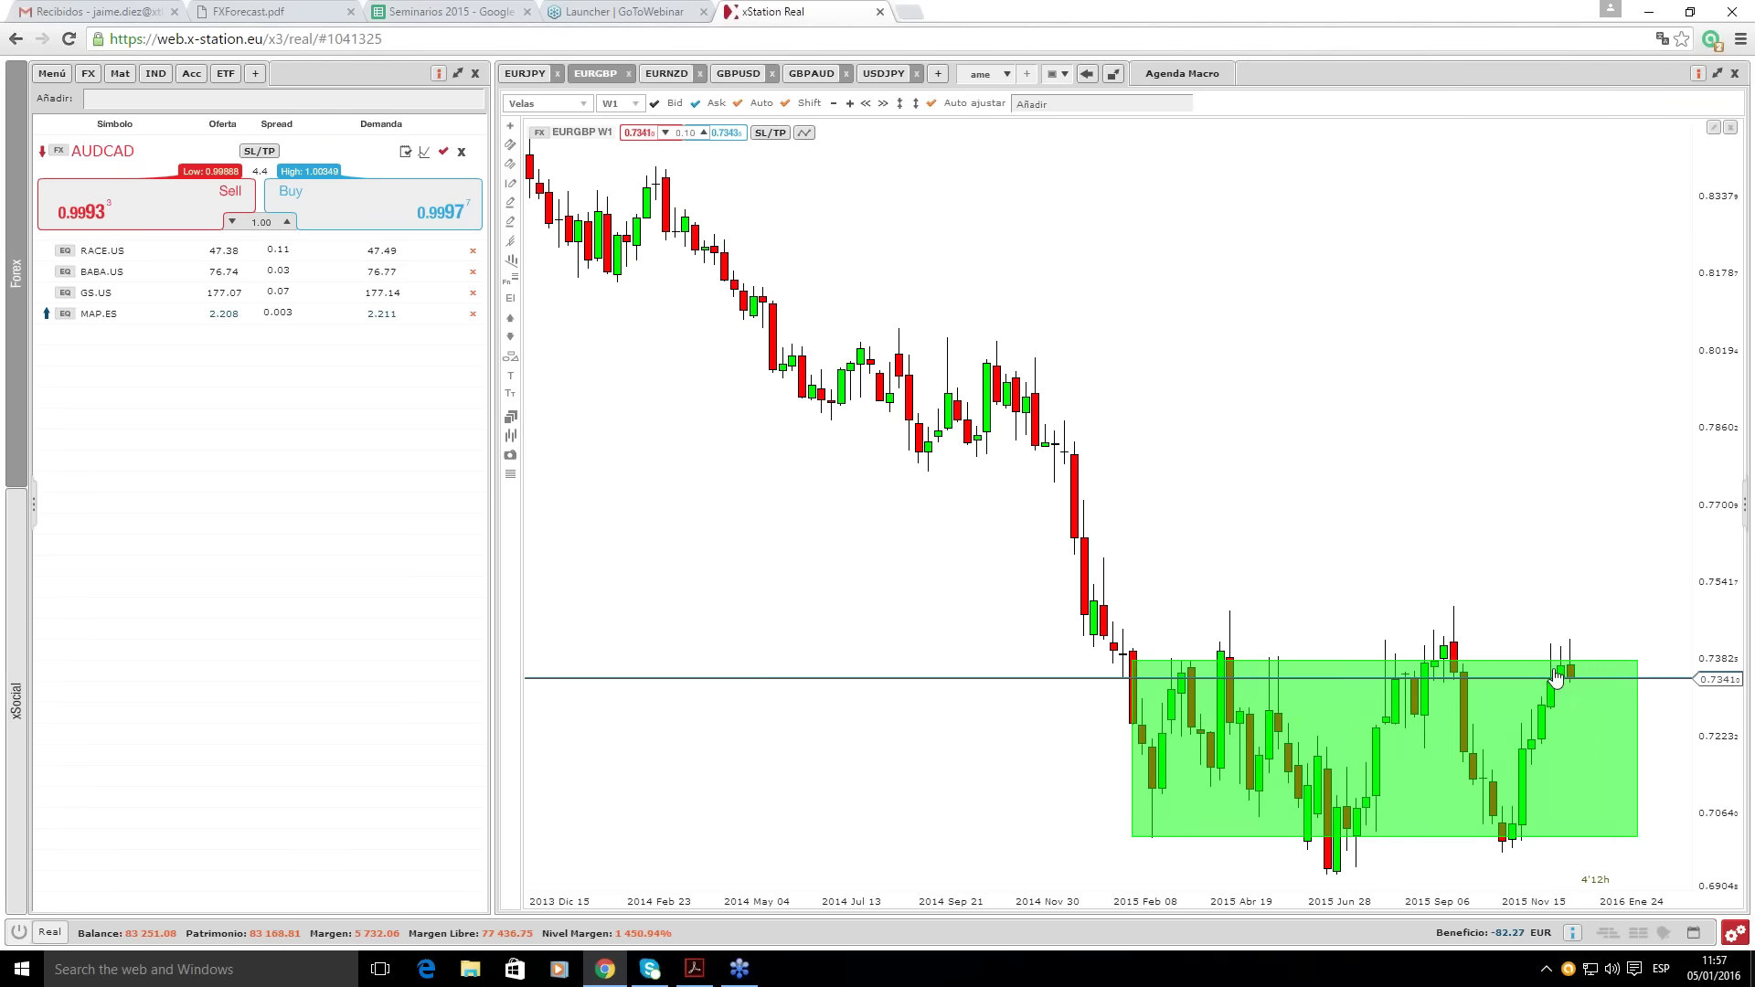
pyautogui.moveTo(1599, 690)
pyautogui.click(510, 125)
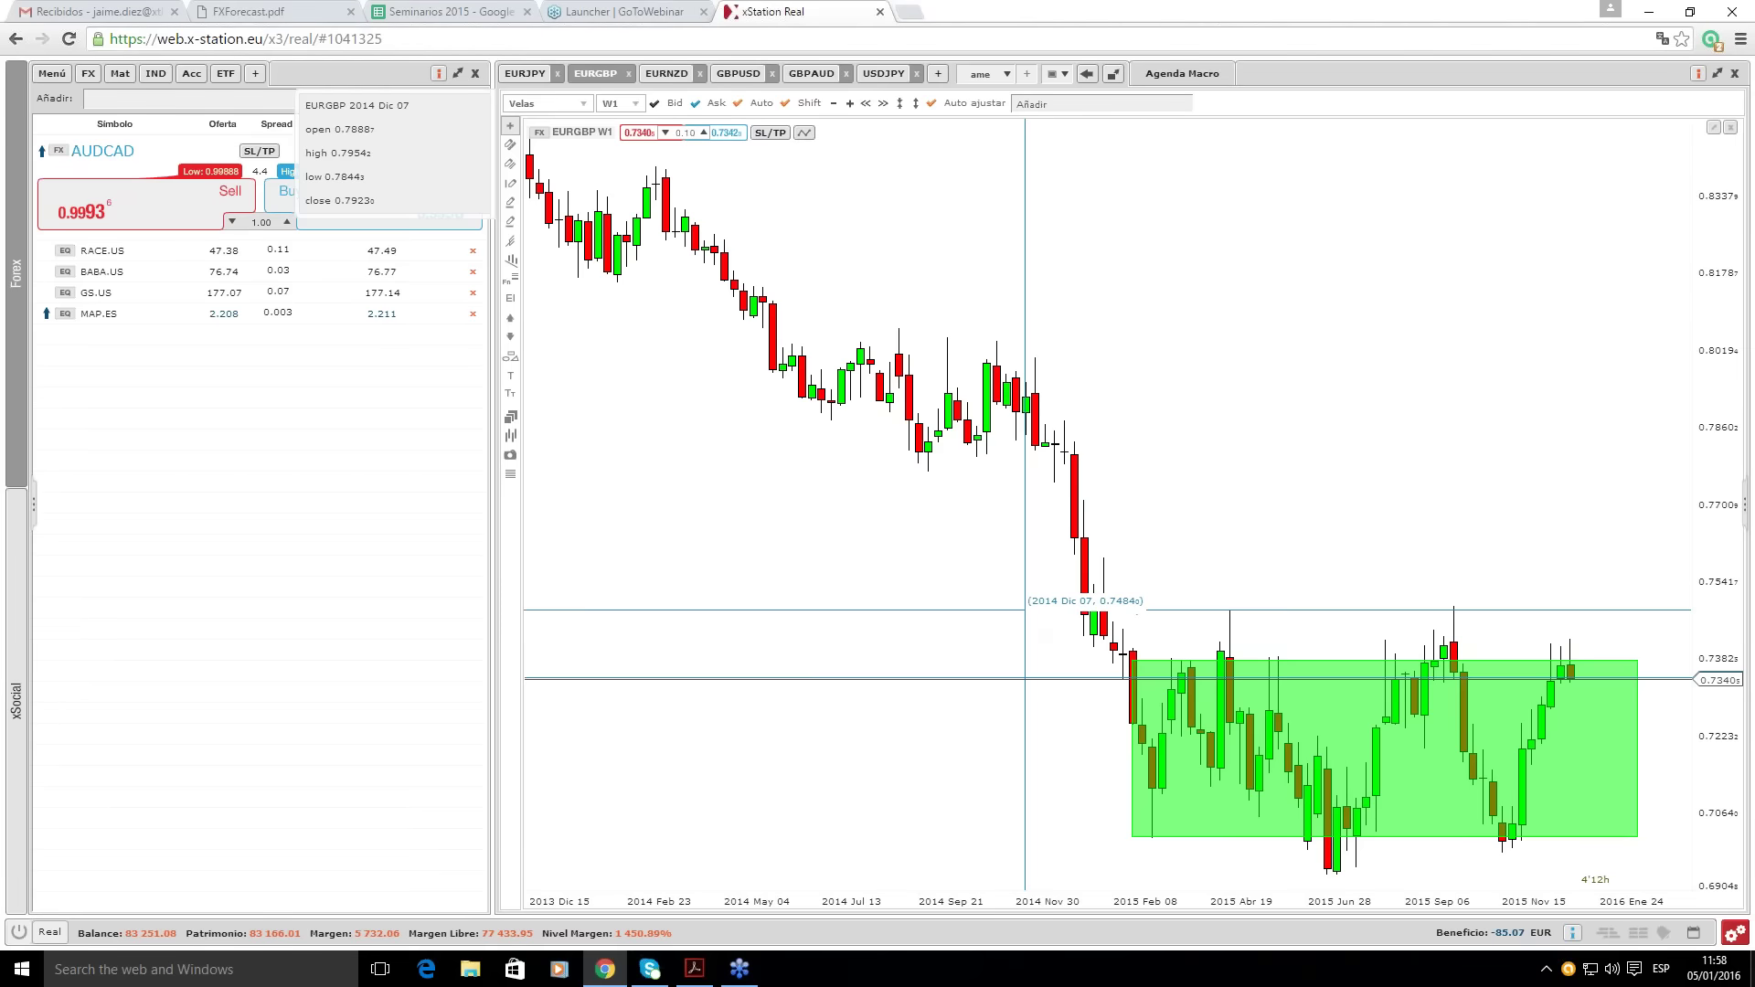
pyautogui.click(510, 125)
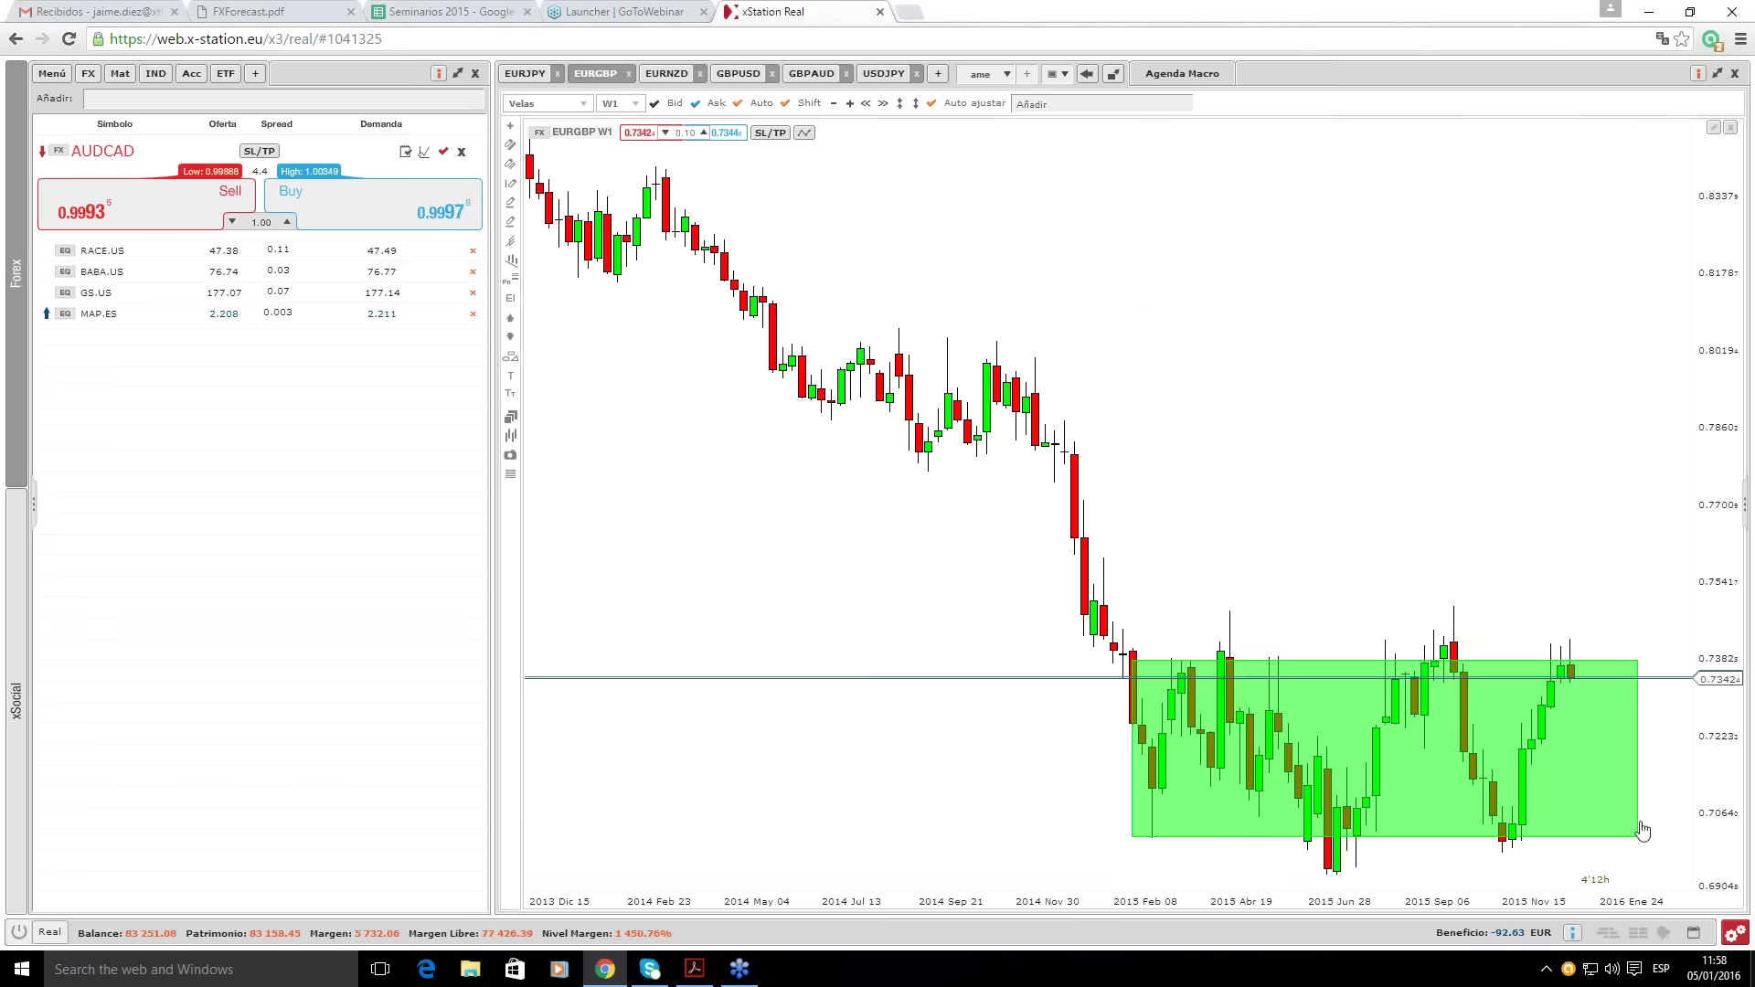
# Step: Review the longer weekly price history around the marked range, and remove the rectangle
pyautogui.scroll(-1, 1554, 729)
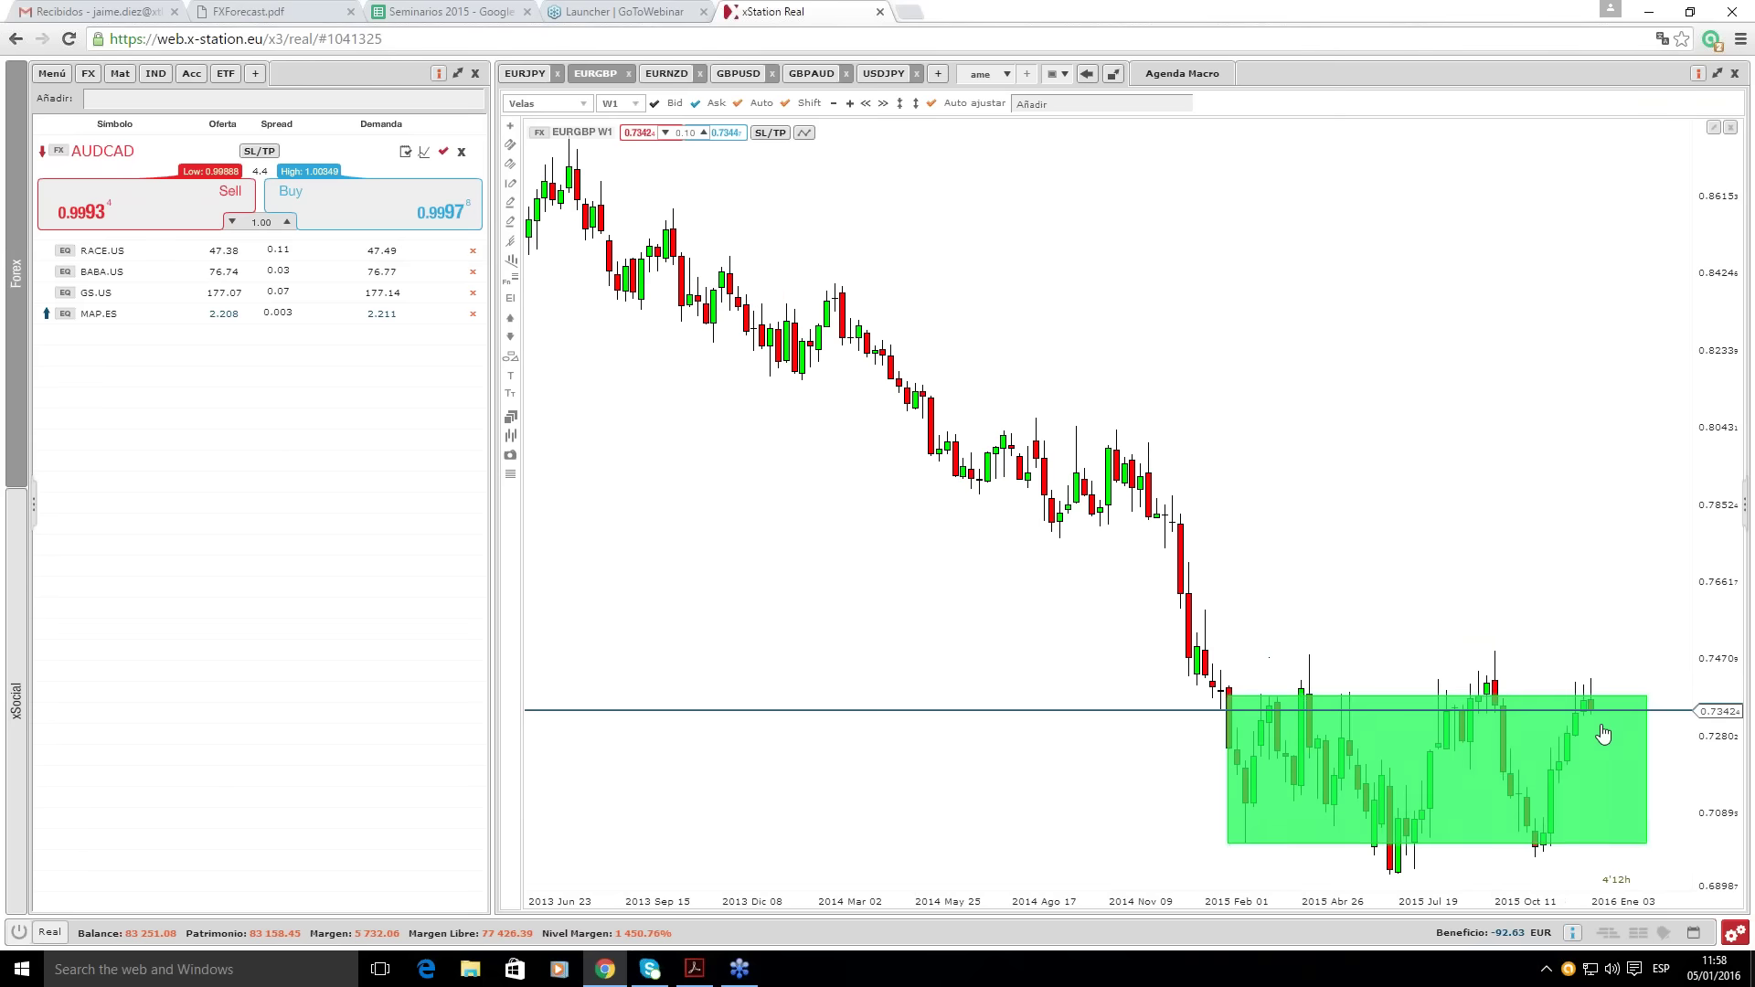
pyautogui.scroll(-2, 1603, 733)
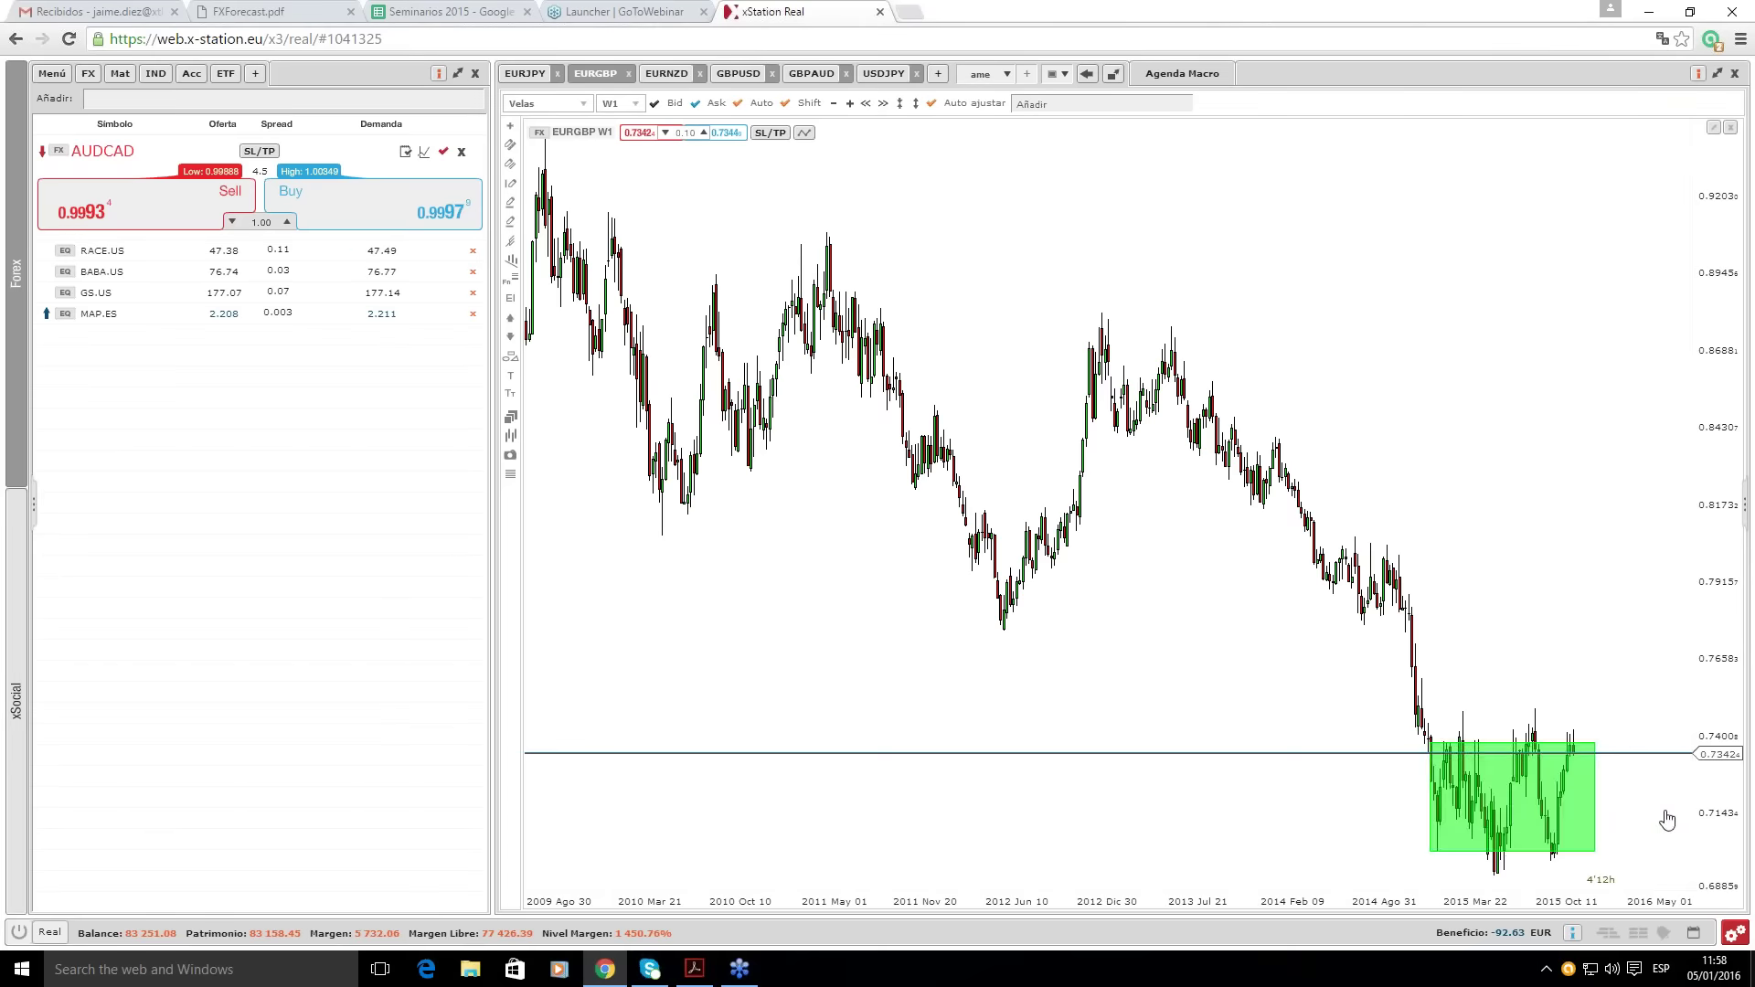
pyautogui.scroll(2, 1646, 804)
pyautogui.moveTo(1571, 724)
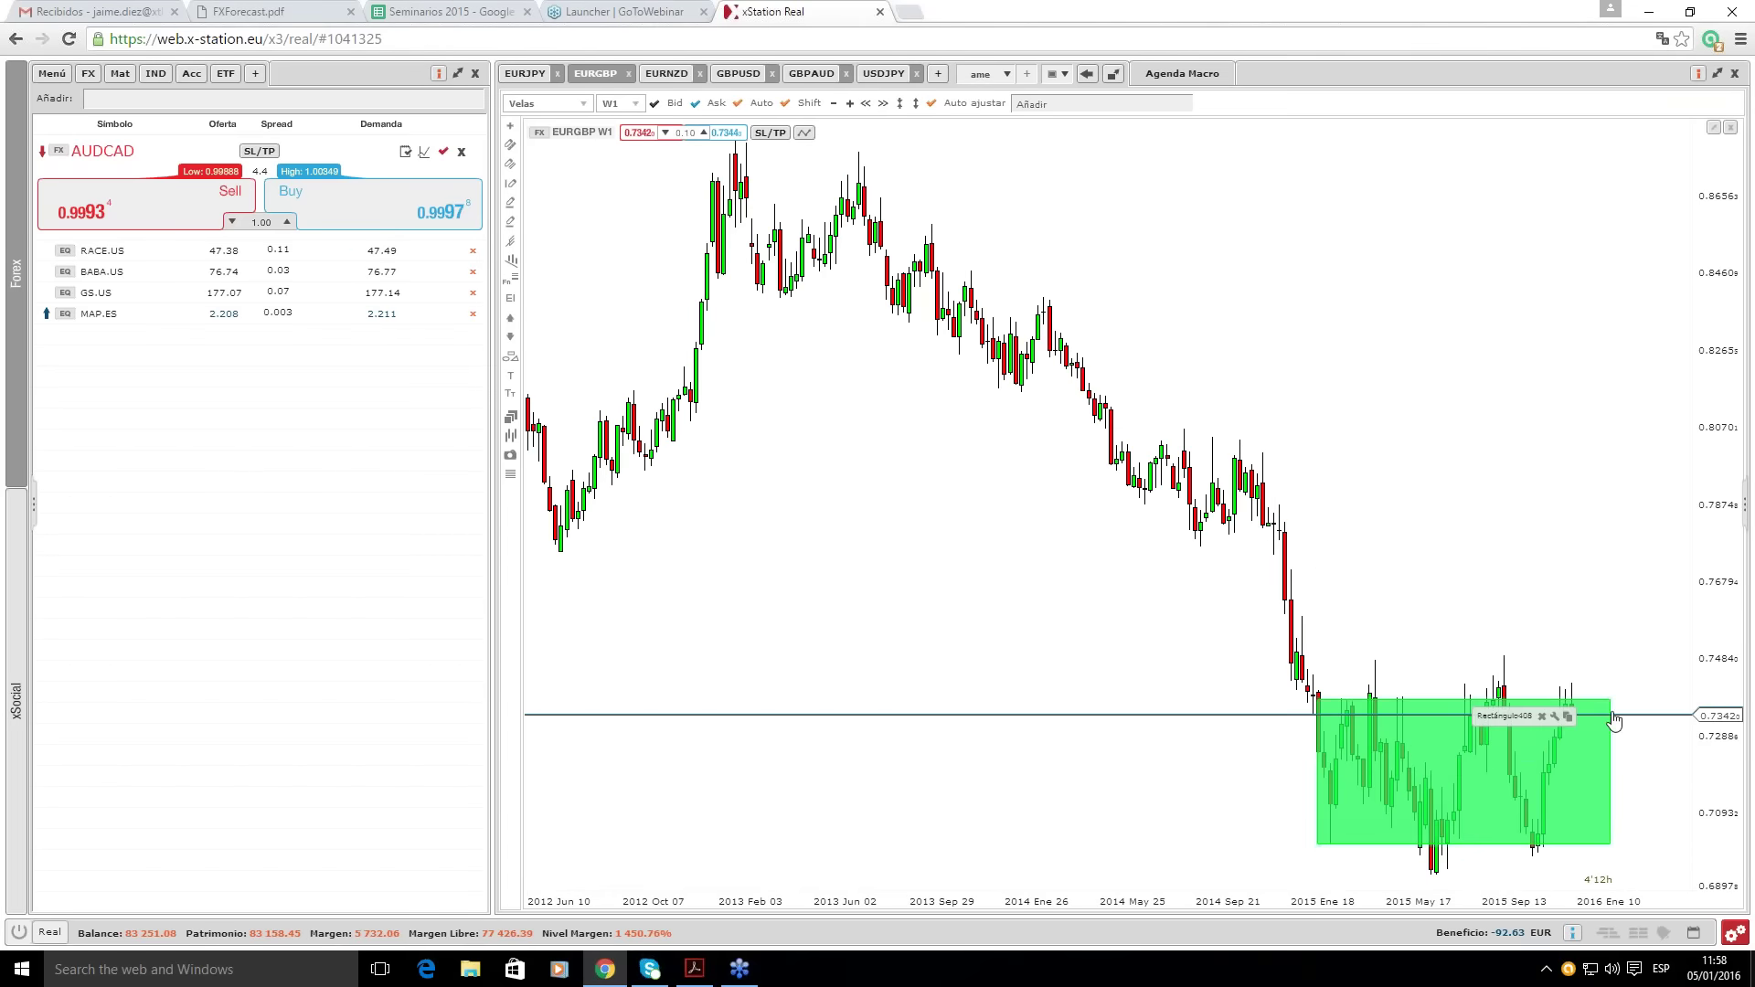
pyautogui.scroll(2, 1655, 777)
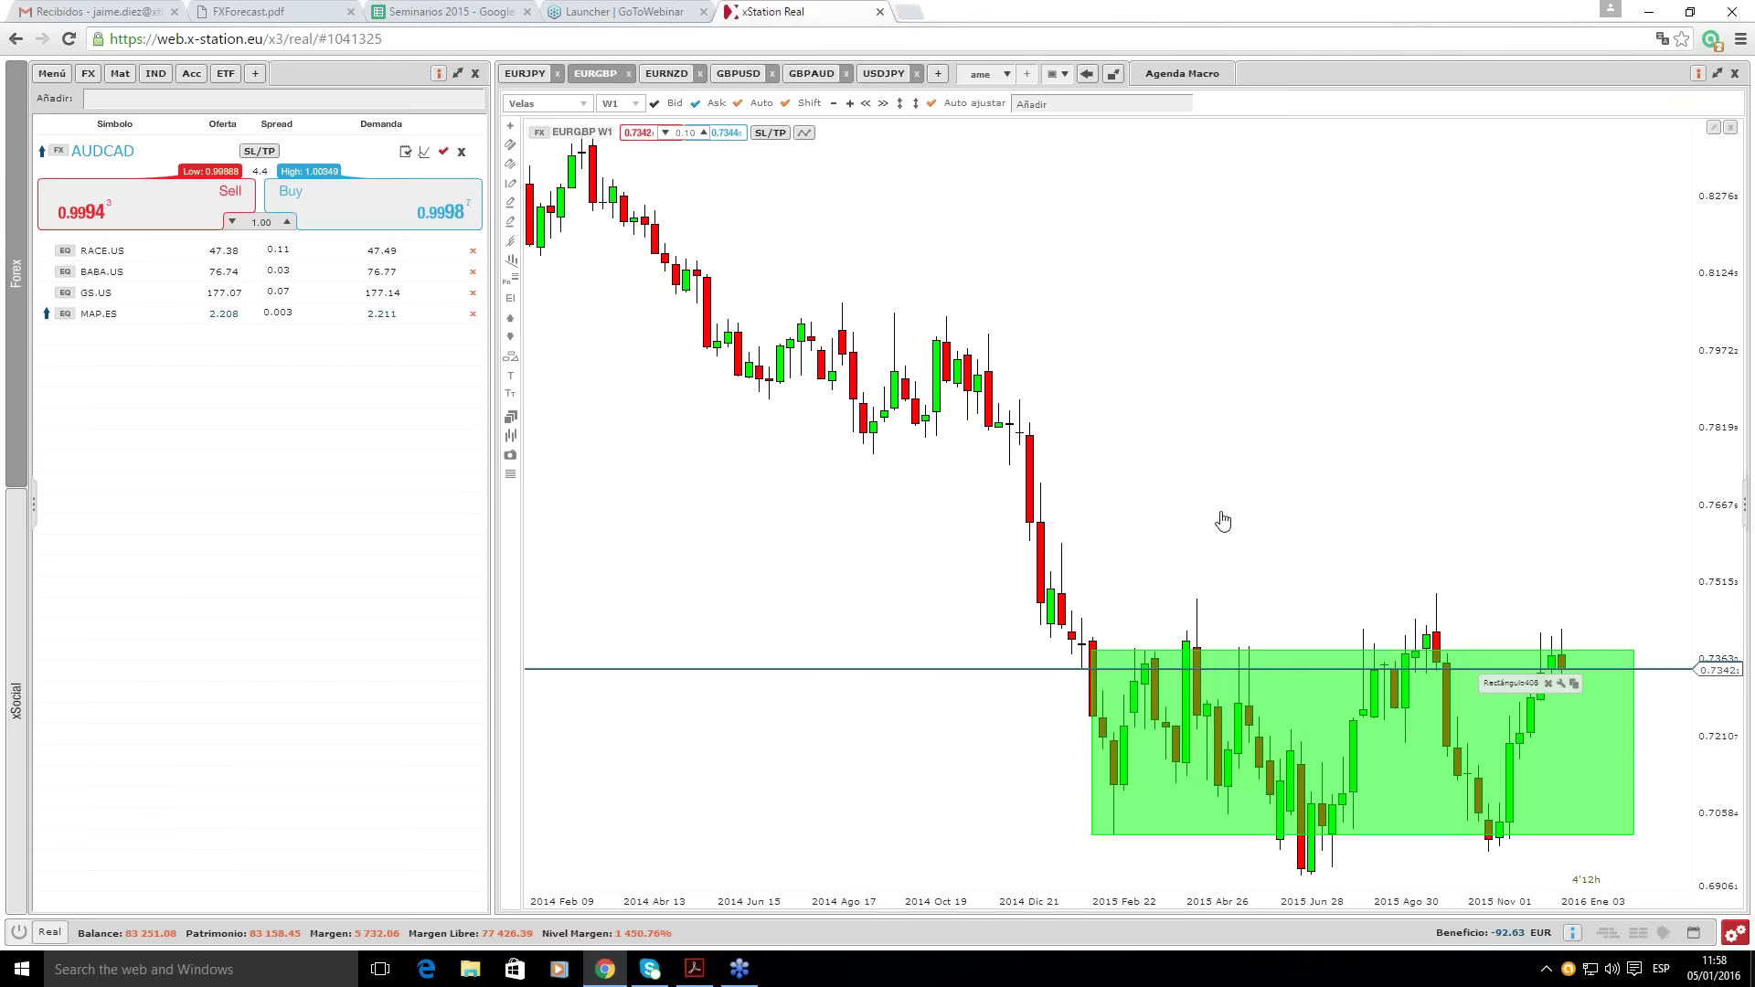
pyautogui.click(1346, 671)
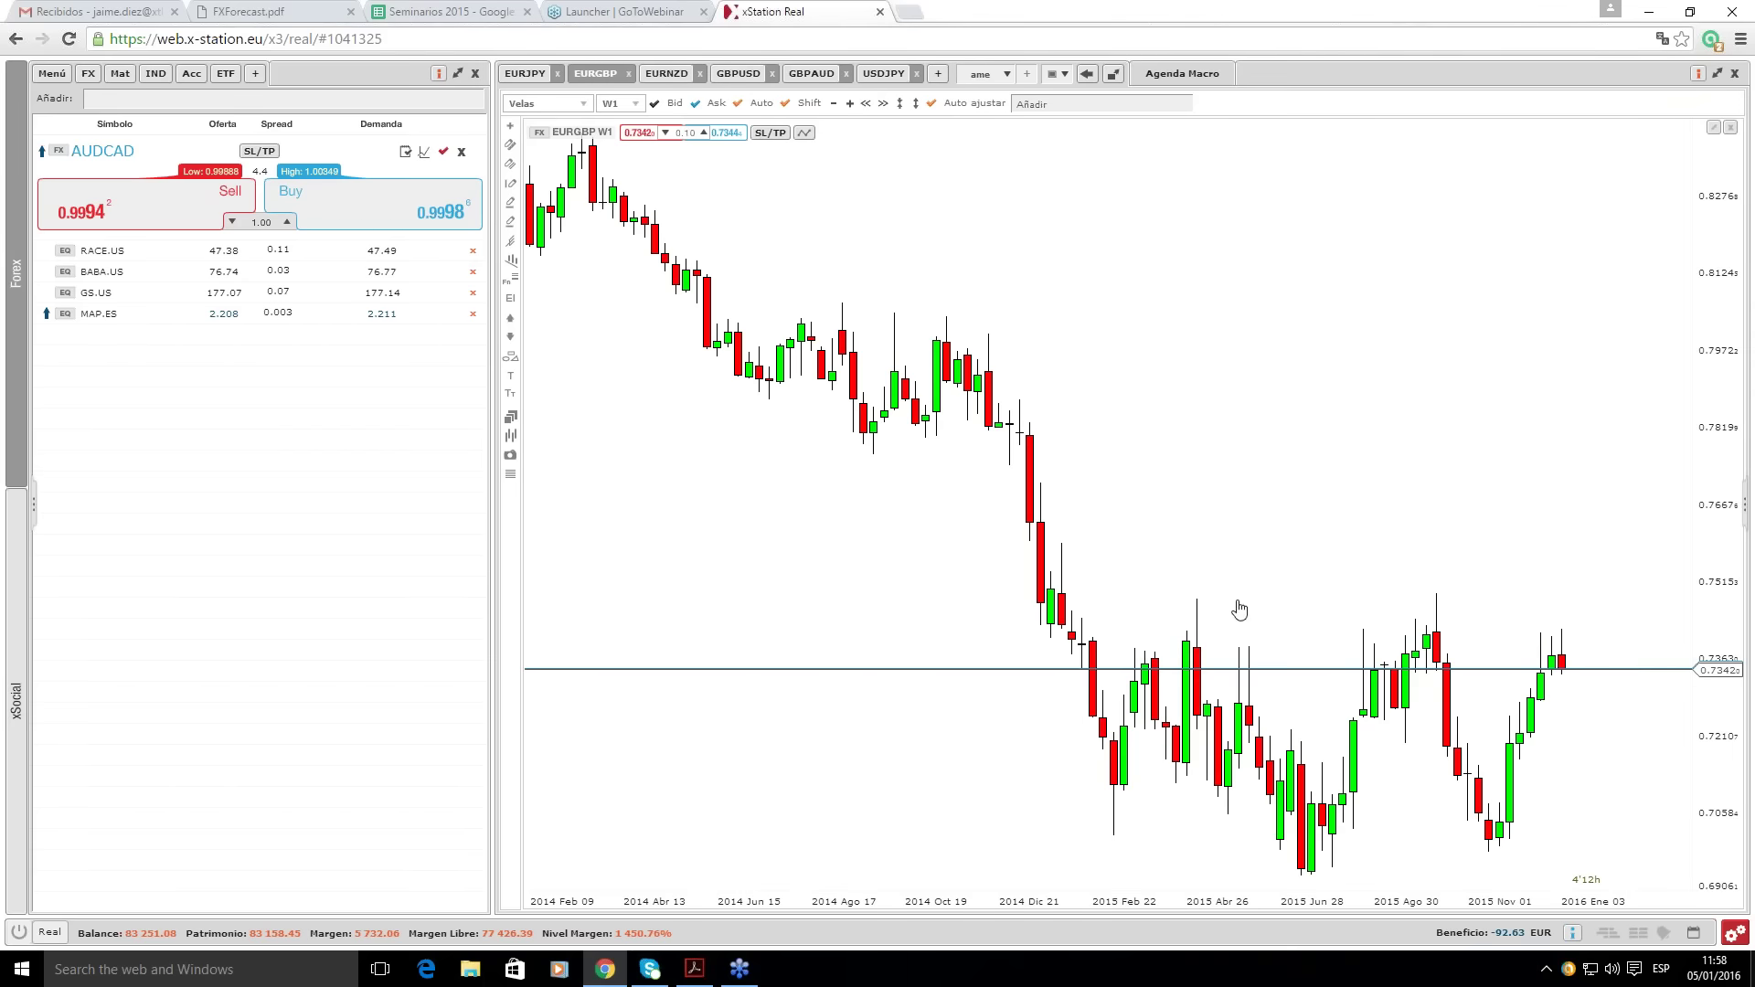
# Step: Switch the EURGBP chart to the one-hour (H1) timeframe and draw a horizontal support line at about 0.7334
pyautogui.click(622, 104)
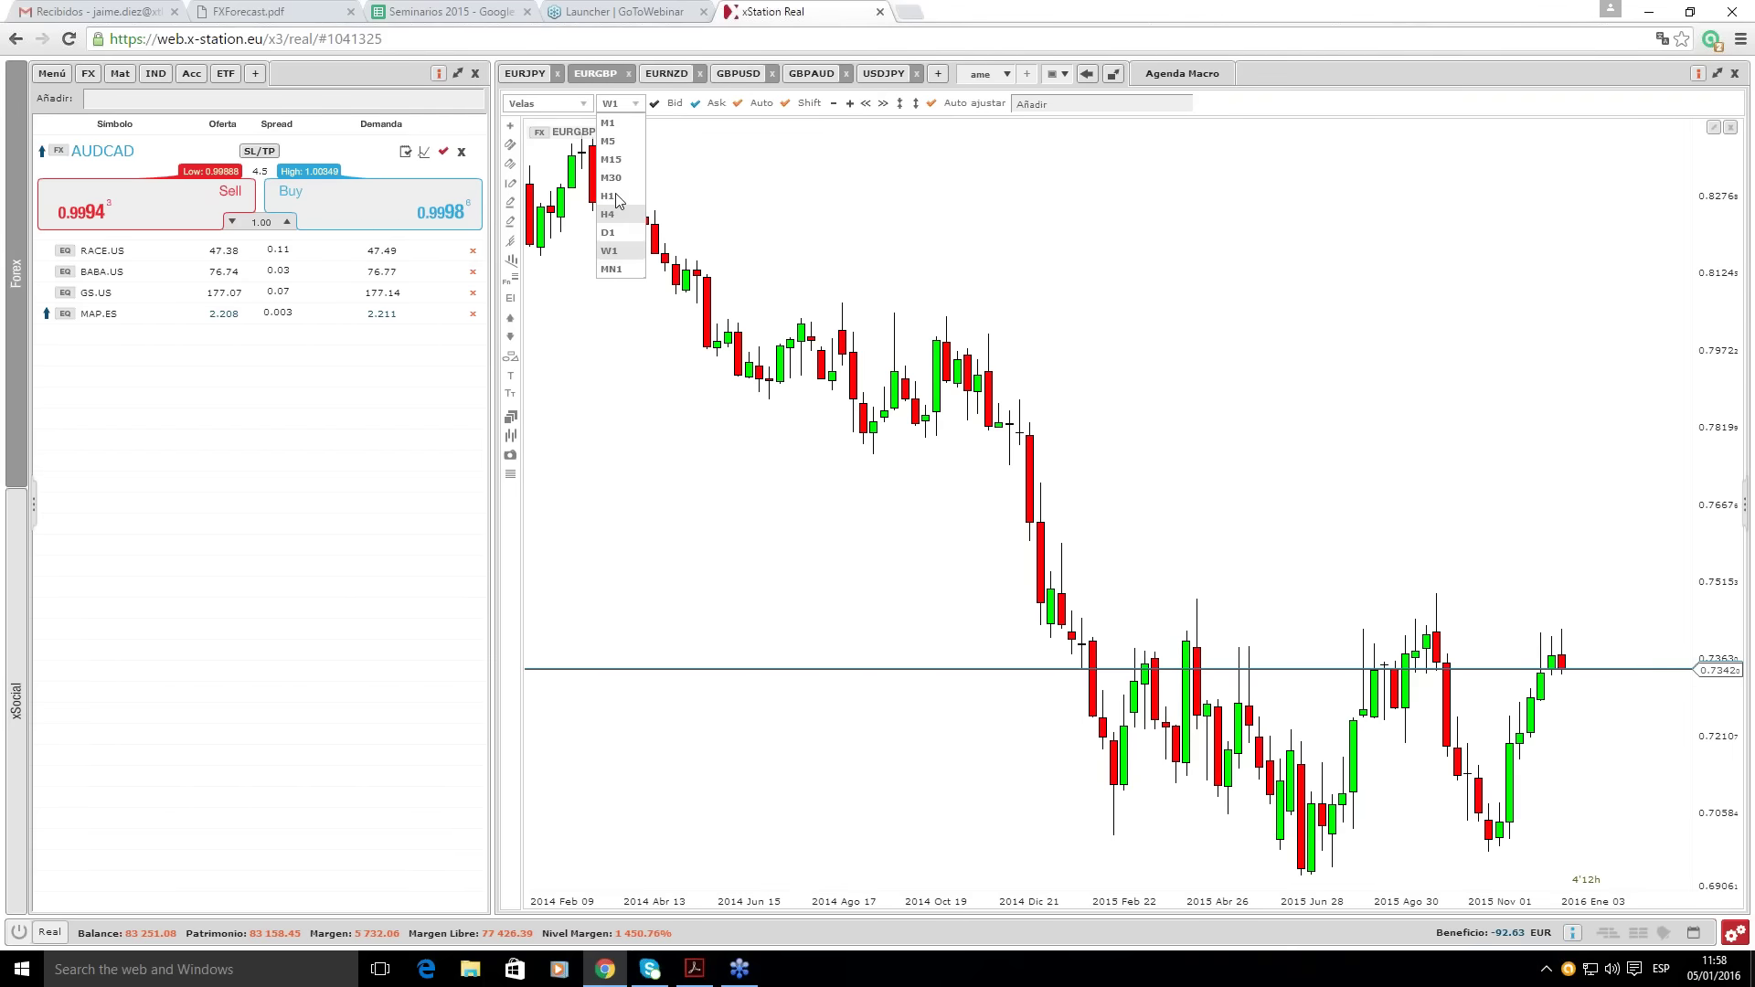
pyautogui.click(617, 201)
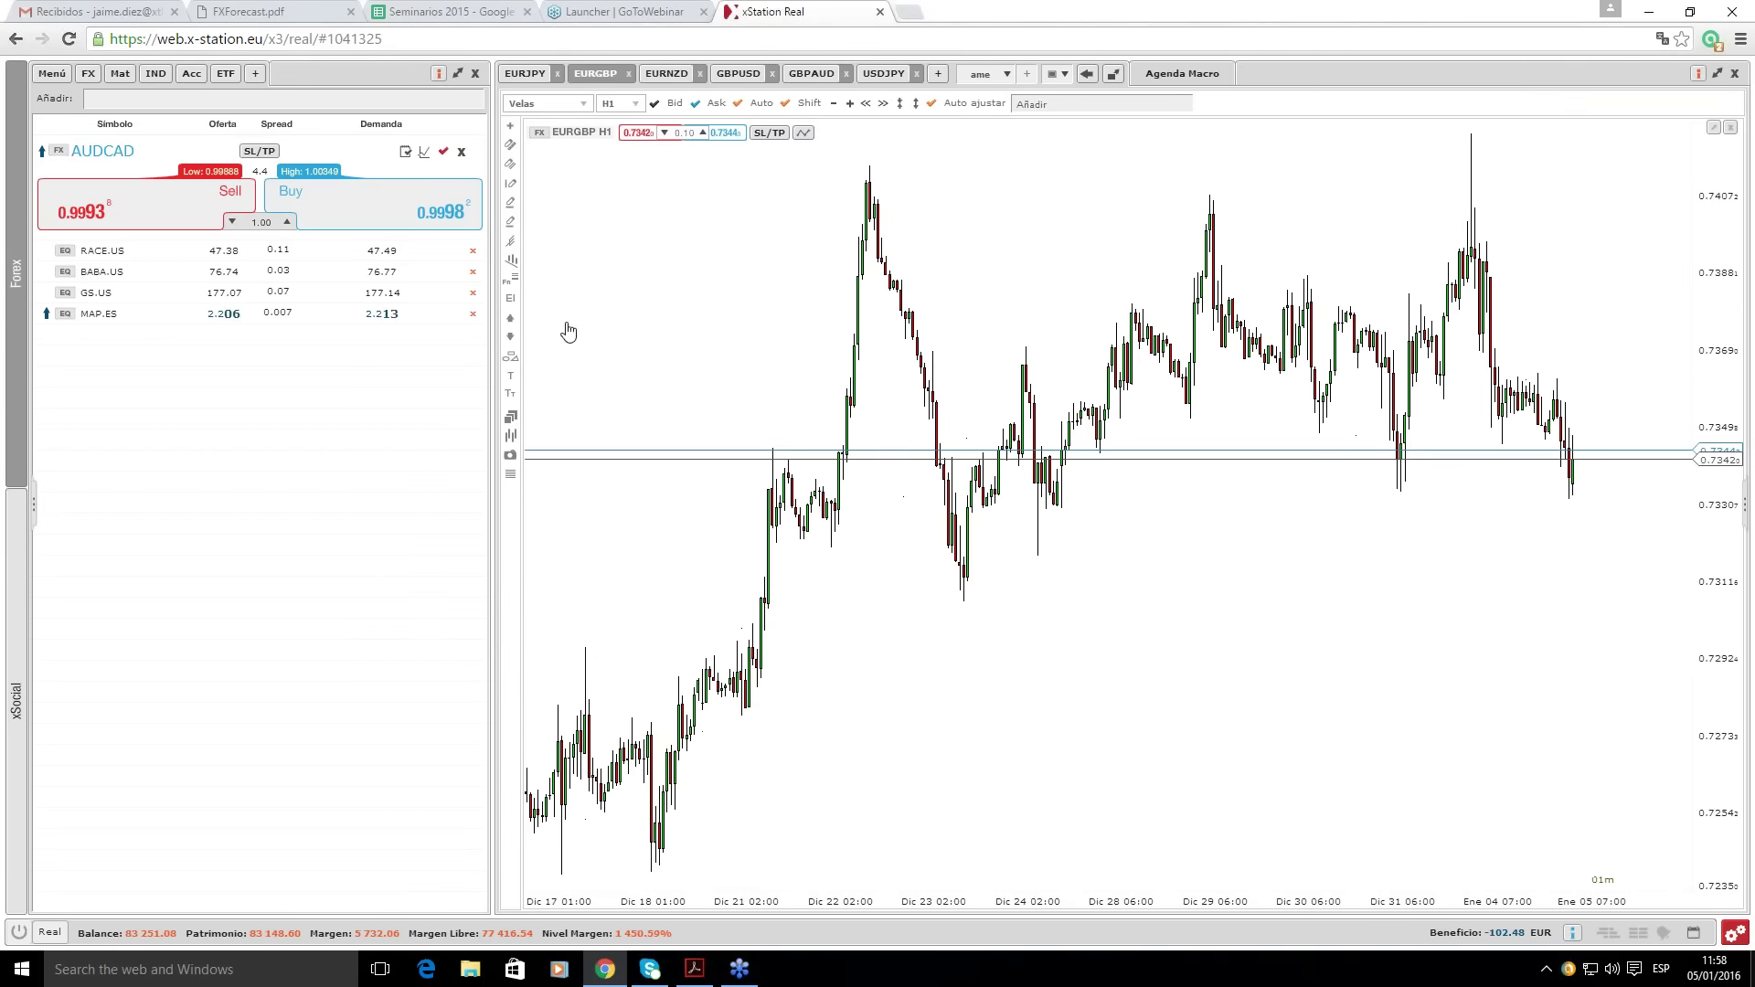
pyautogui.moveTo(837, 512)
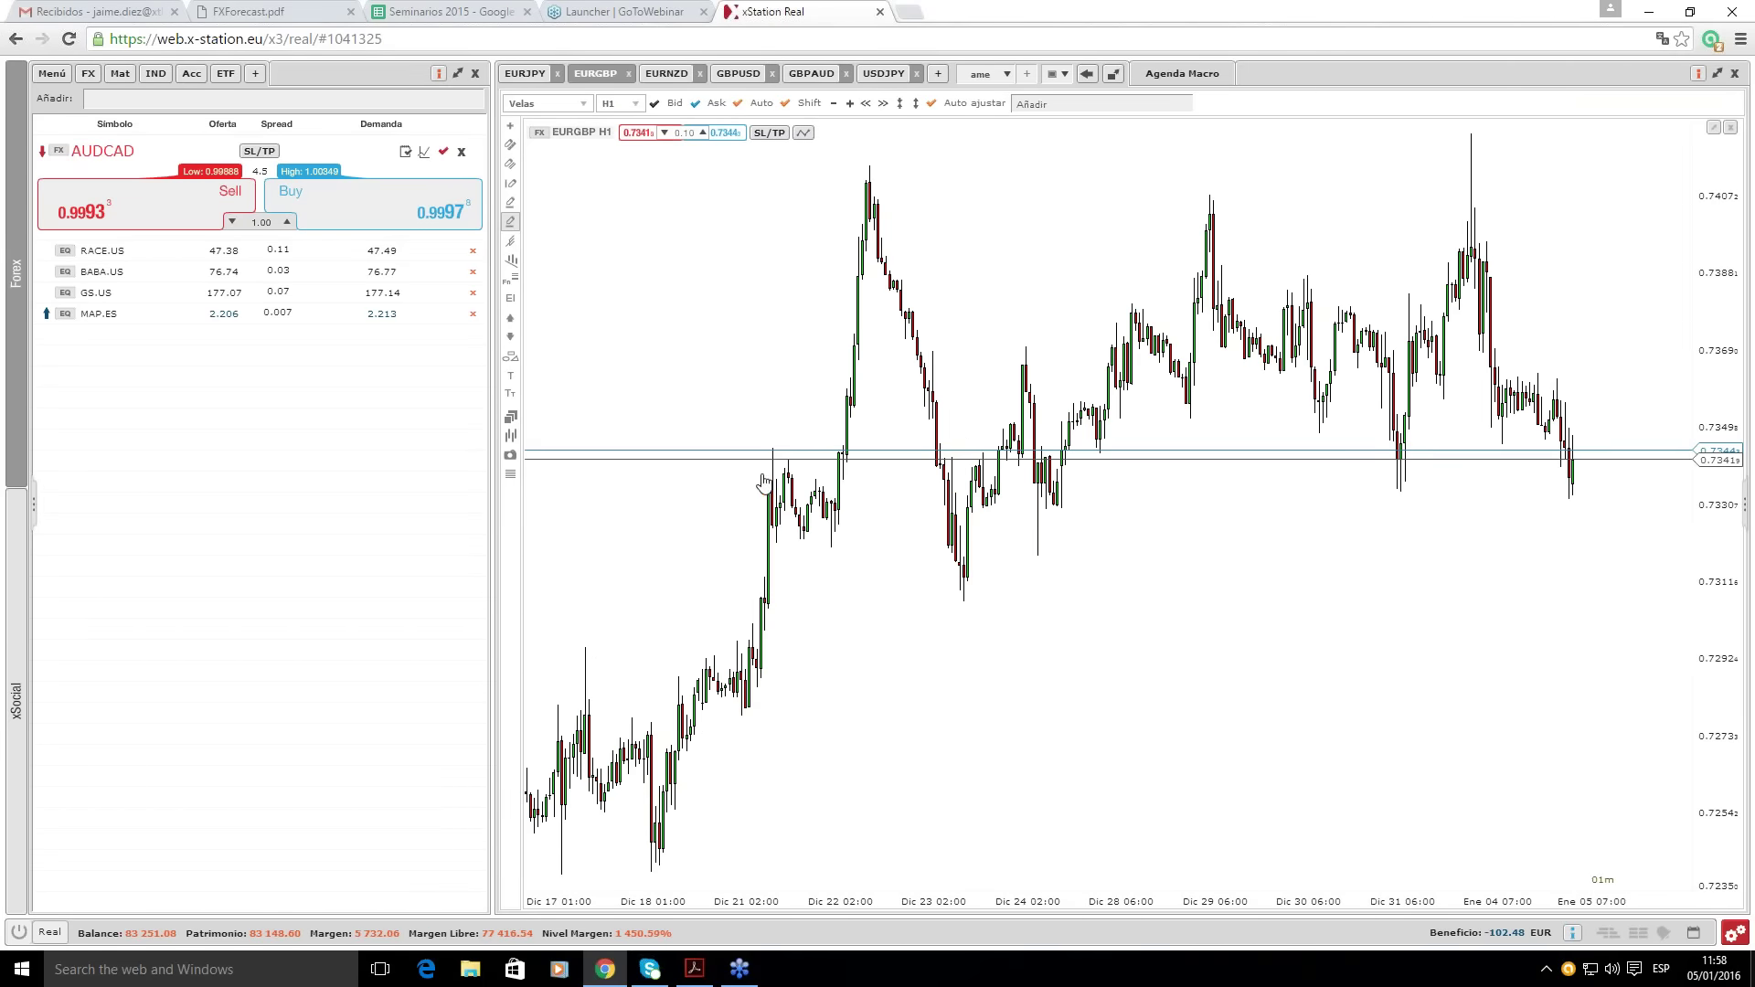
pyautogui.moveTo(854, 478); pyautogui.dragTo(724, 490)
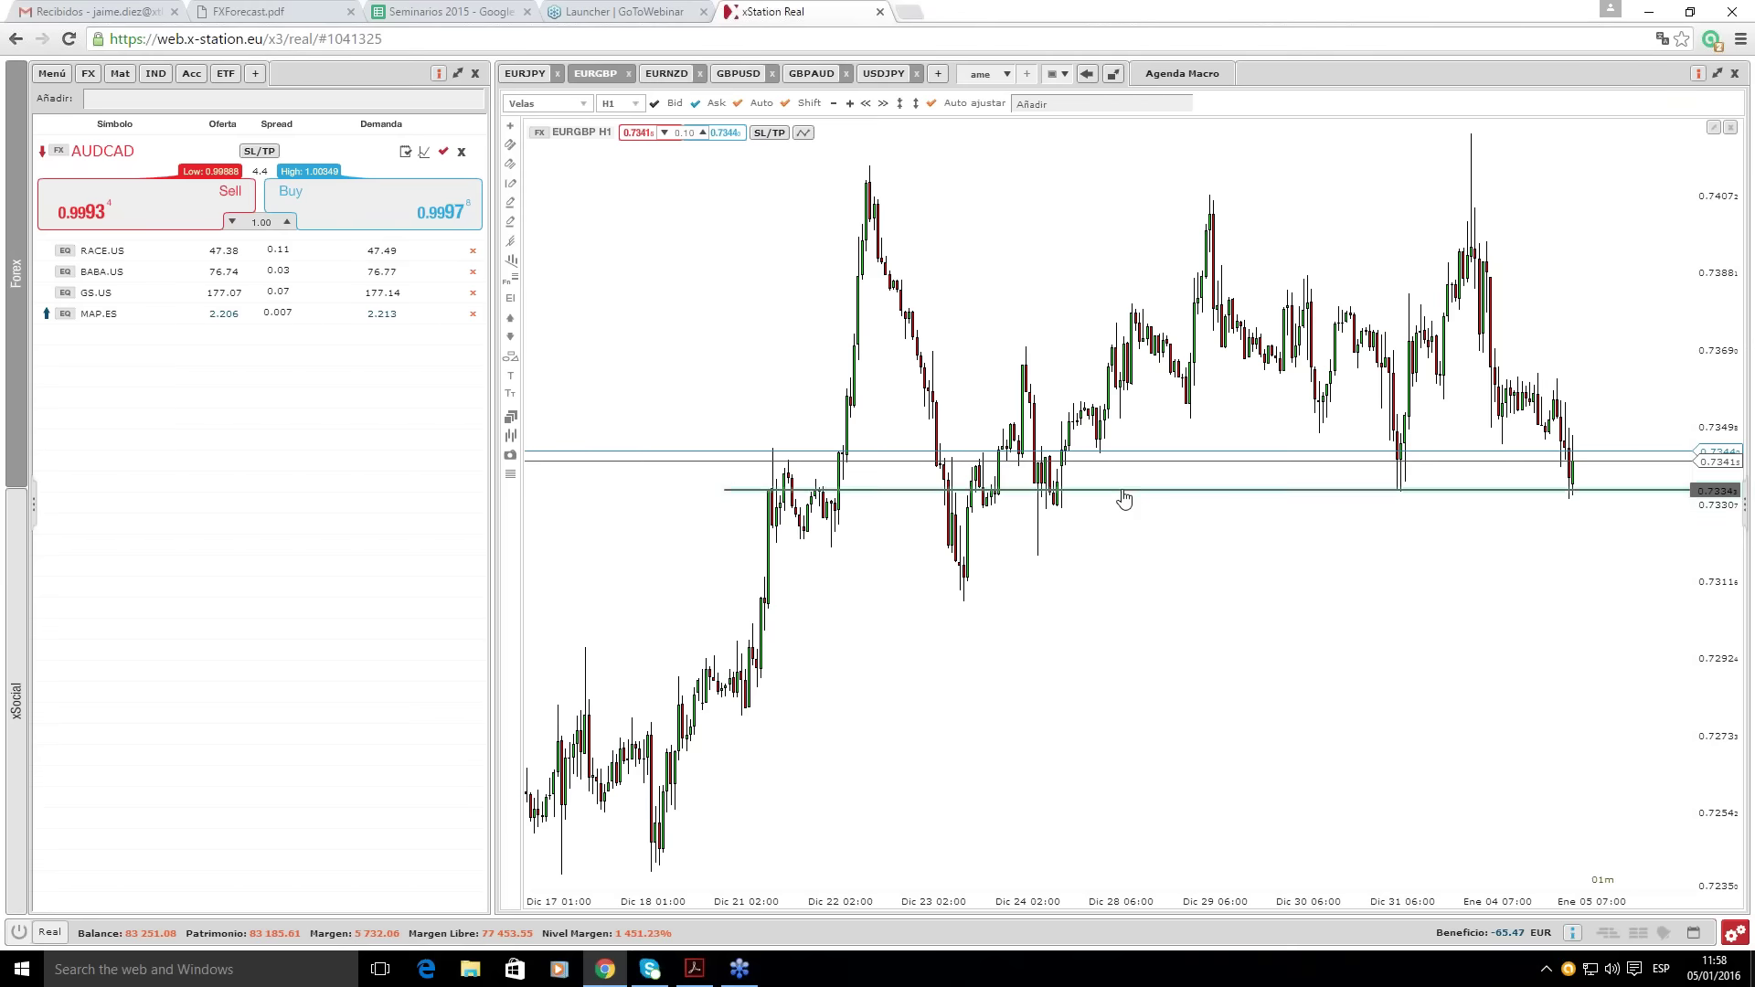
# Step: Place a second horizontal line at about 0.7316, lower it to about 0.7304, and delete it
pyautogui.moveTo(1124, 494); pyautogui.dragTo(1129, 562)
pyautogui.click(1657, 556)
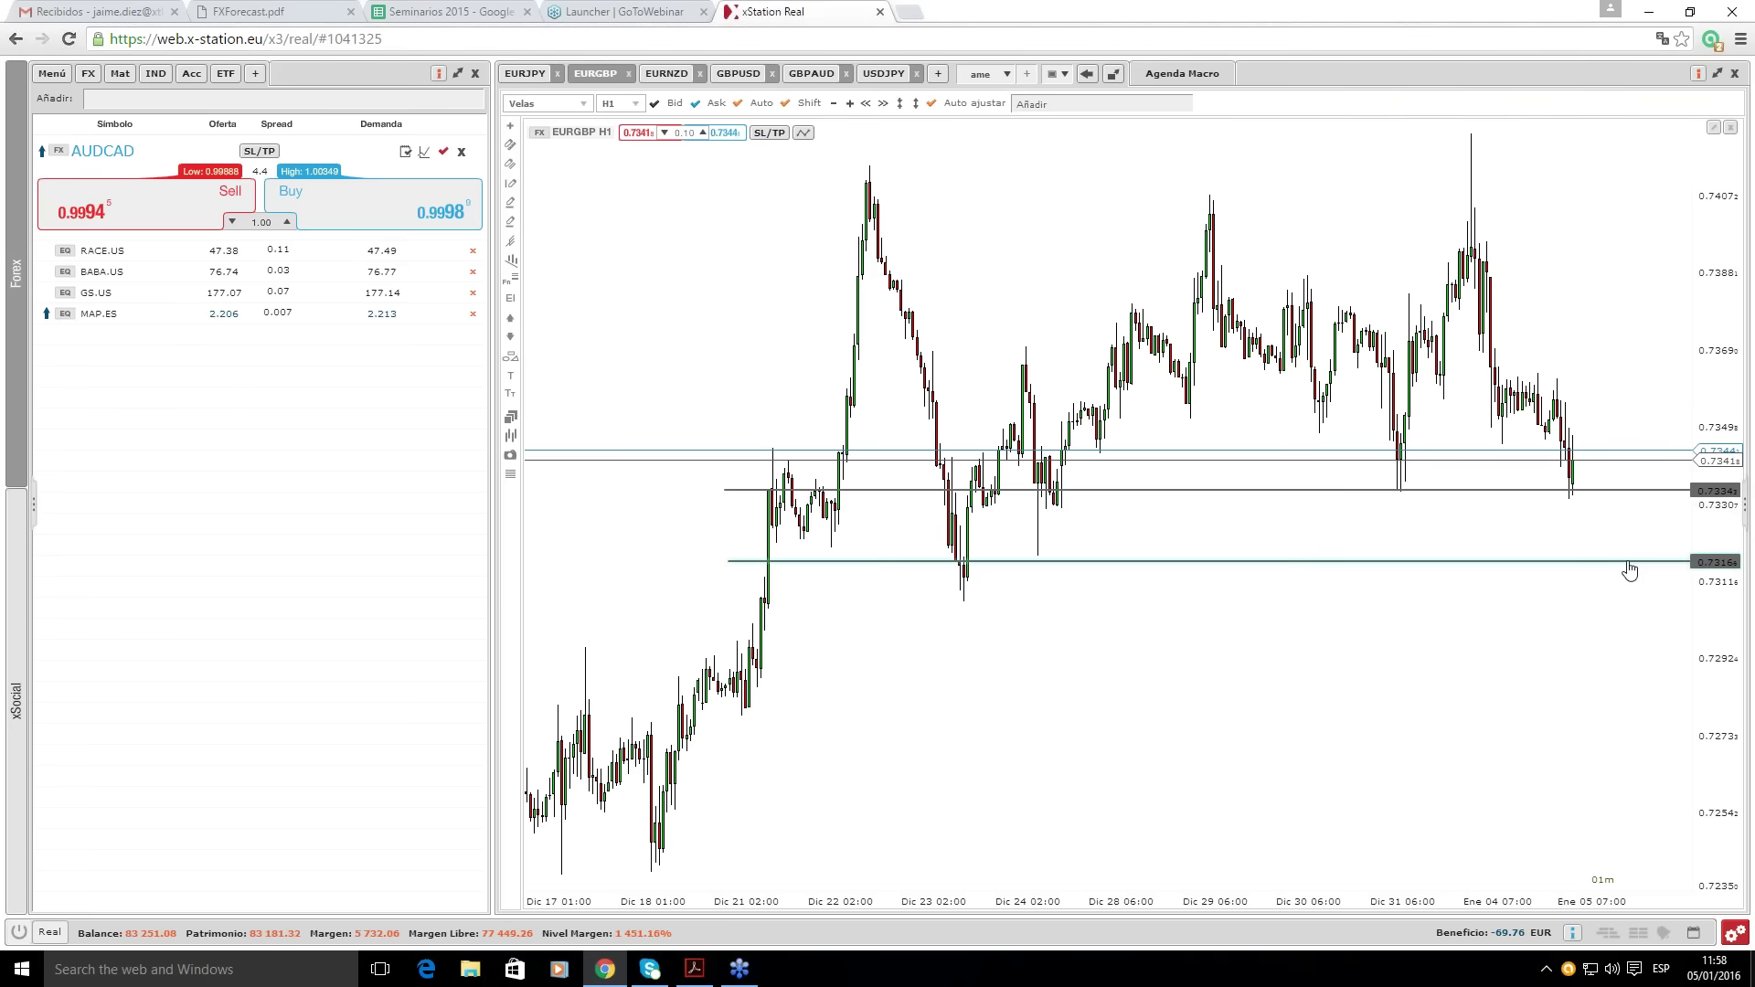
pyautogui.moveTo(1629, 563); pyautogui.dragTo(1616, 617)
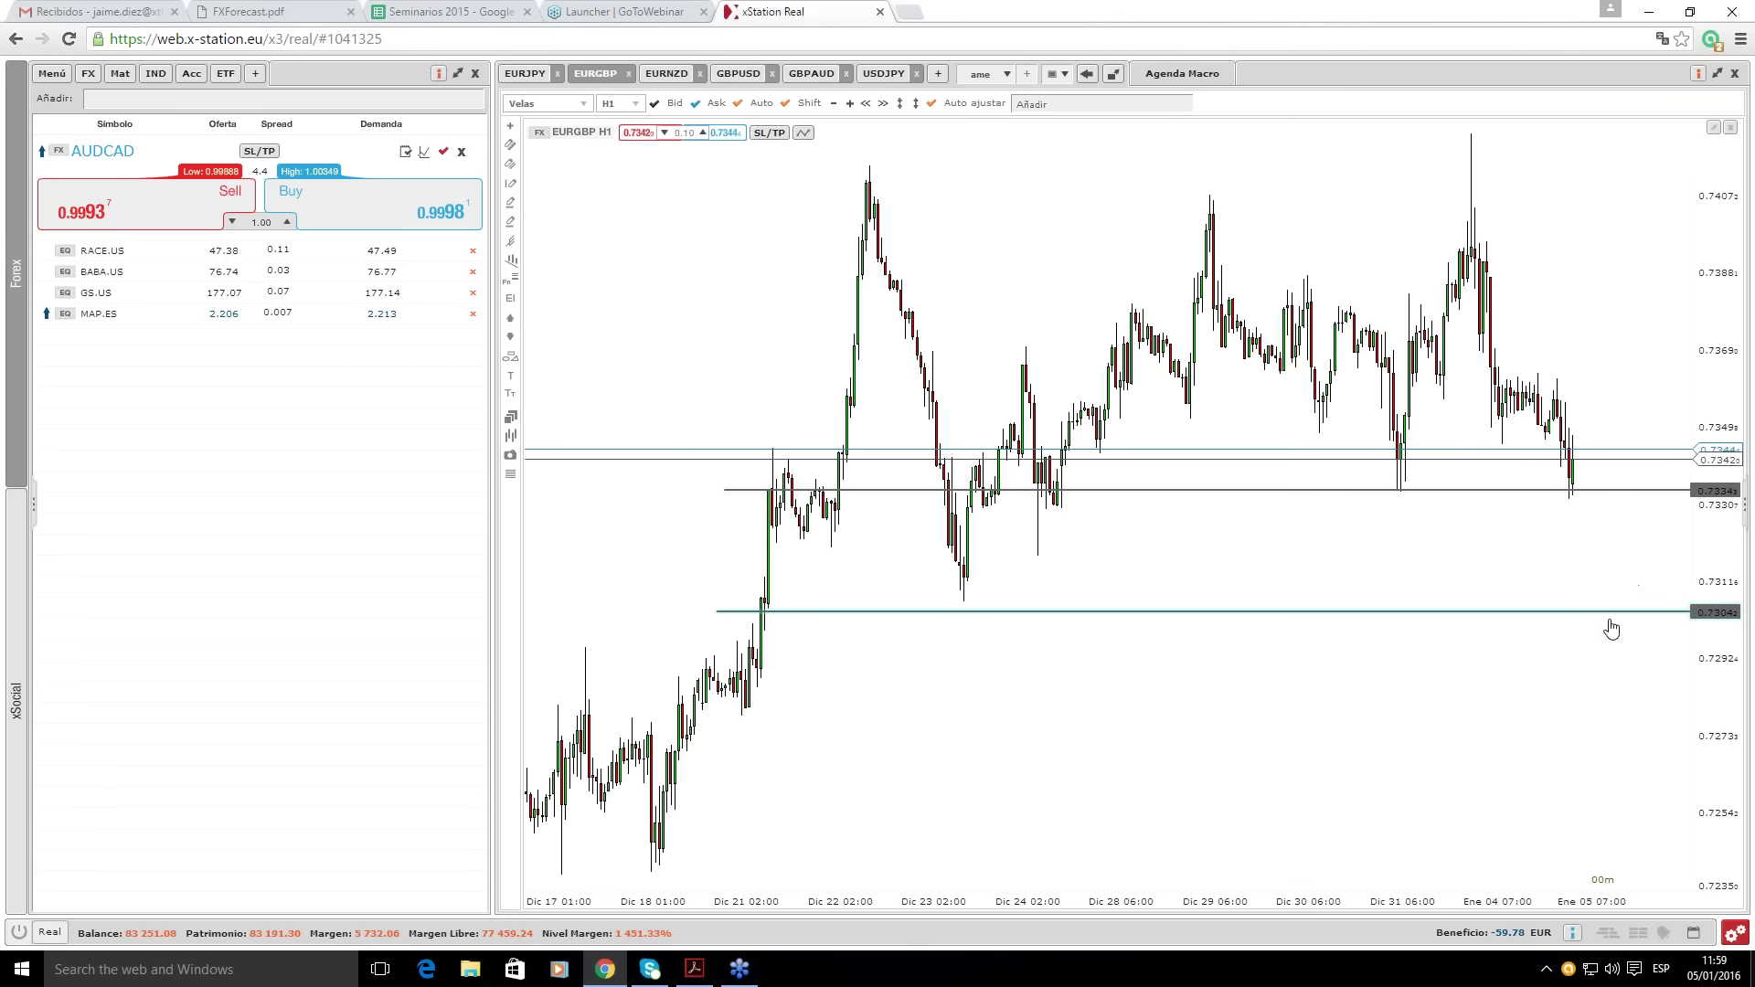
pyautogui.press('Delete')
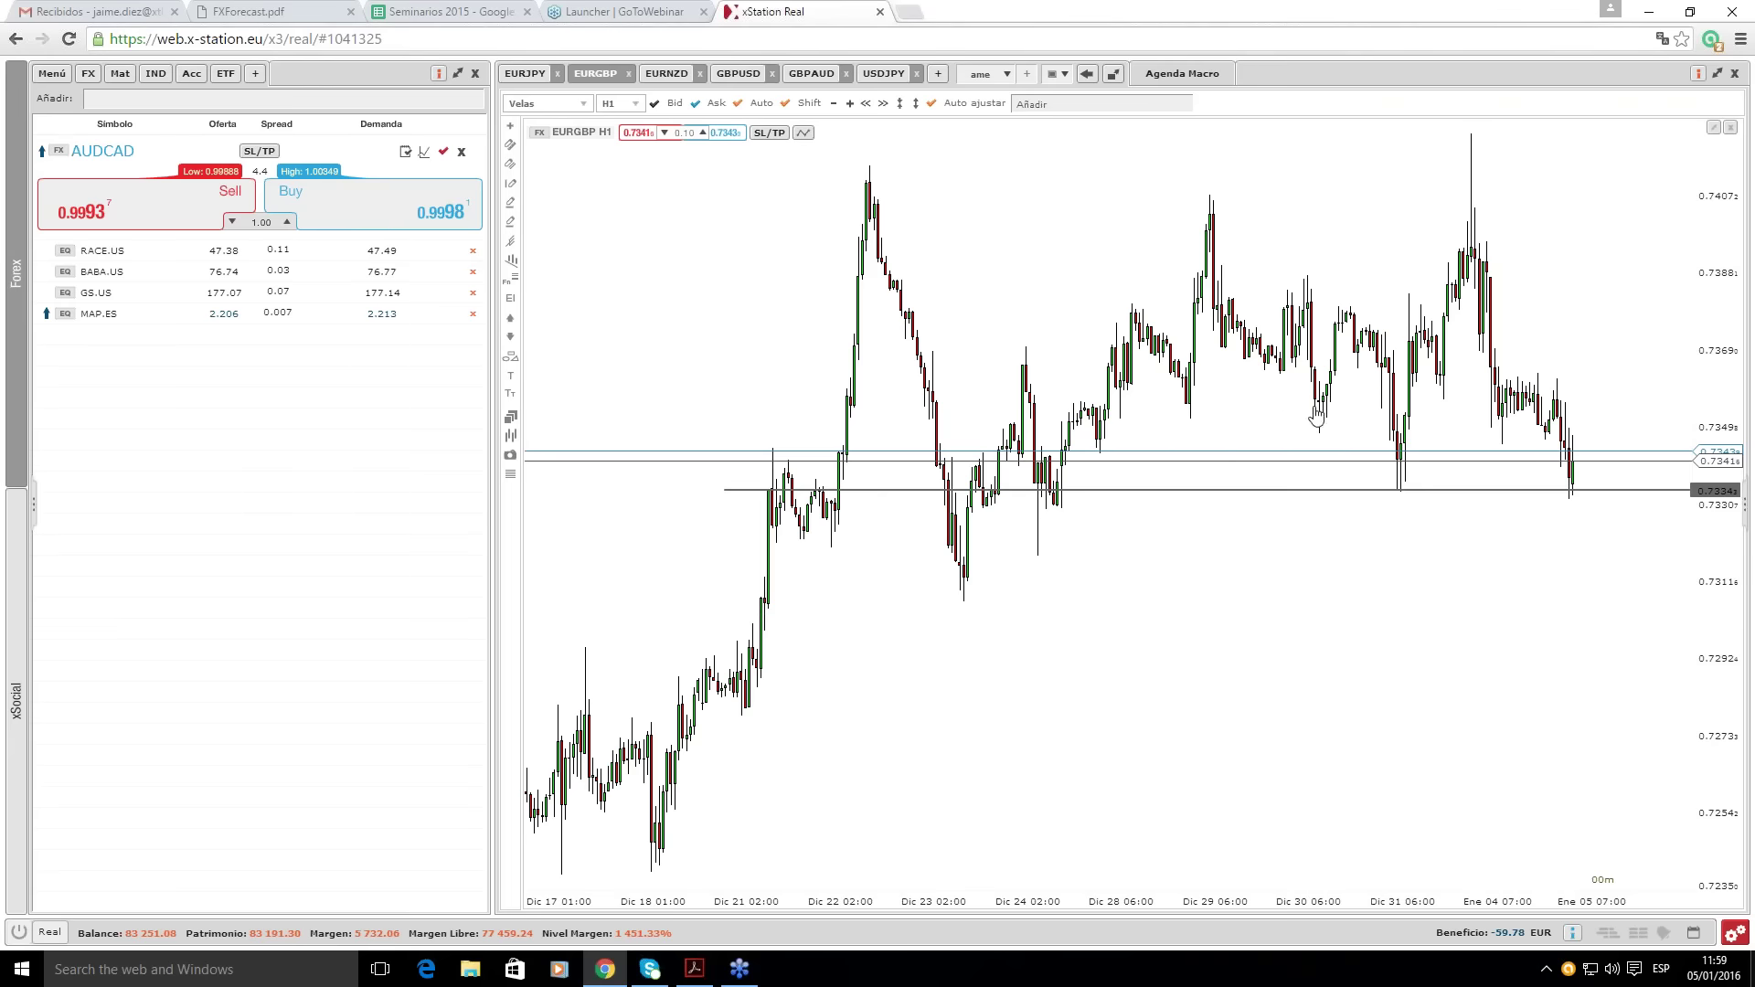
# Step: Draw a horizontal resistance line at about 0.7376, raise it to about 0.7383, and delete it
pyautogui.click(510, 221)
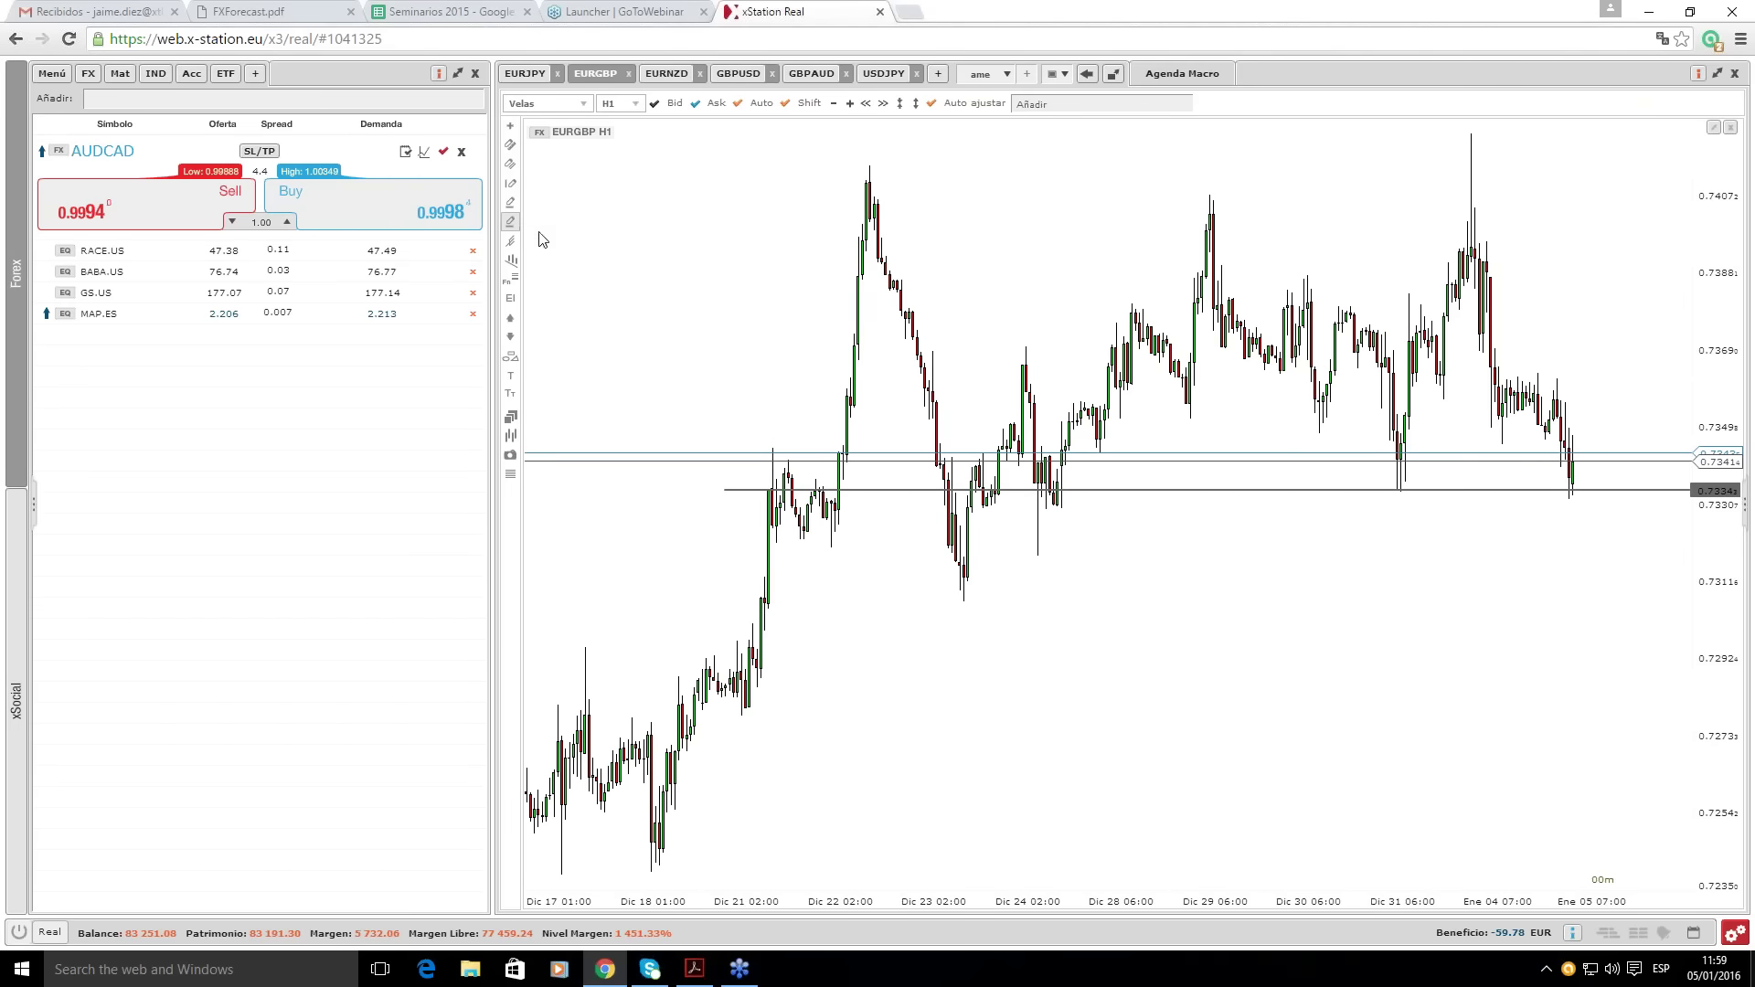
pyautogui.click(874, 319)
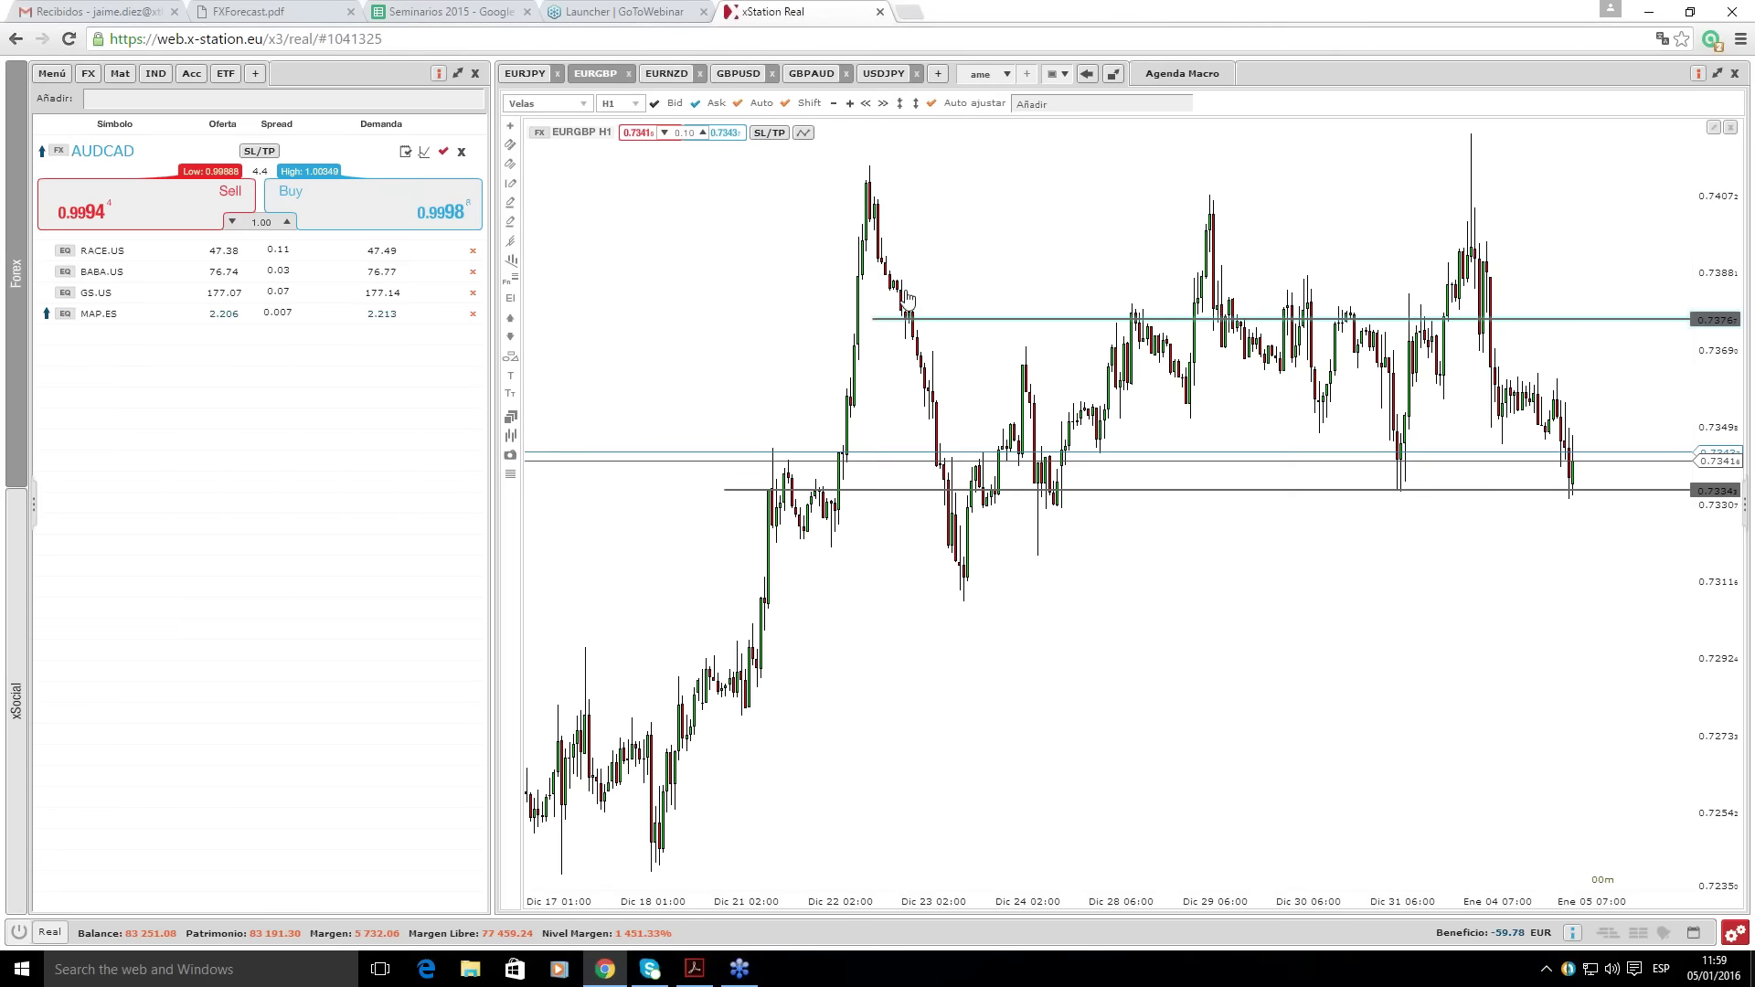
pyautogui.moveTo(914, 304); pyautogui.dragTo(925, 305)
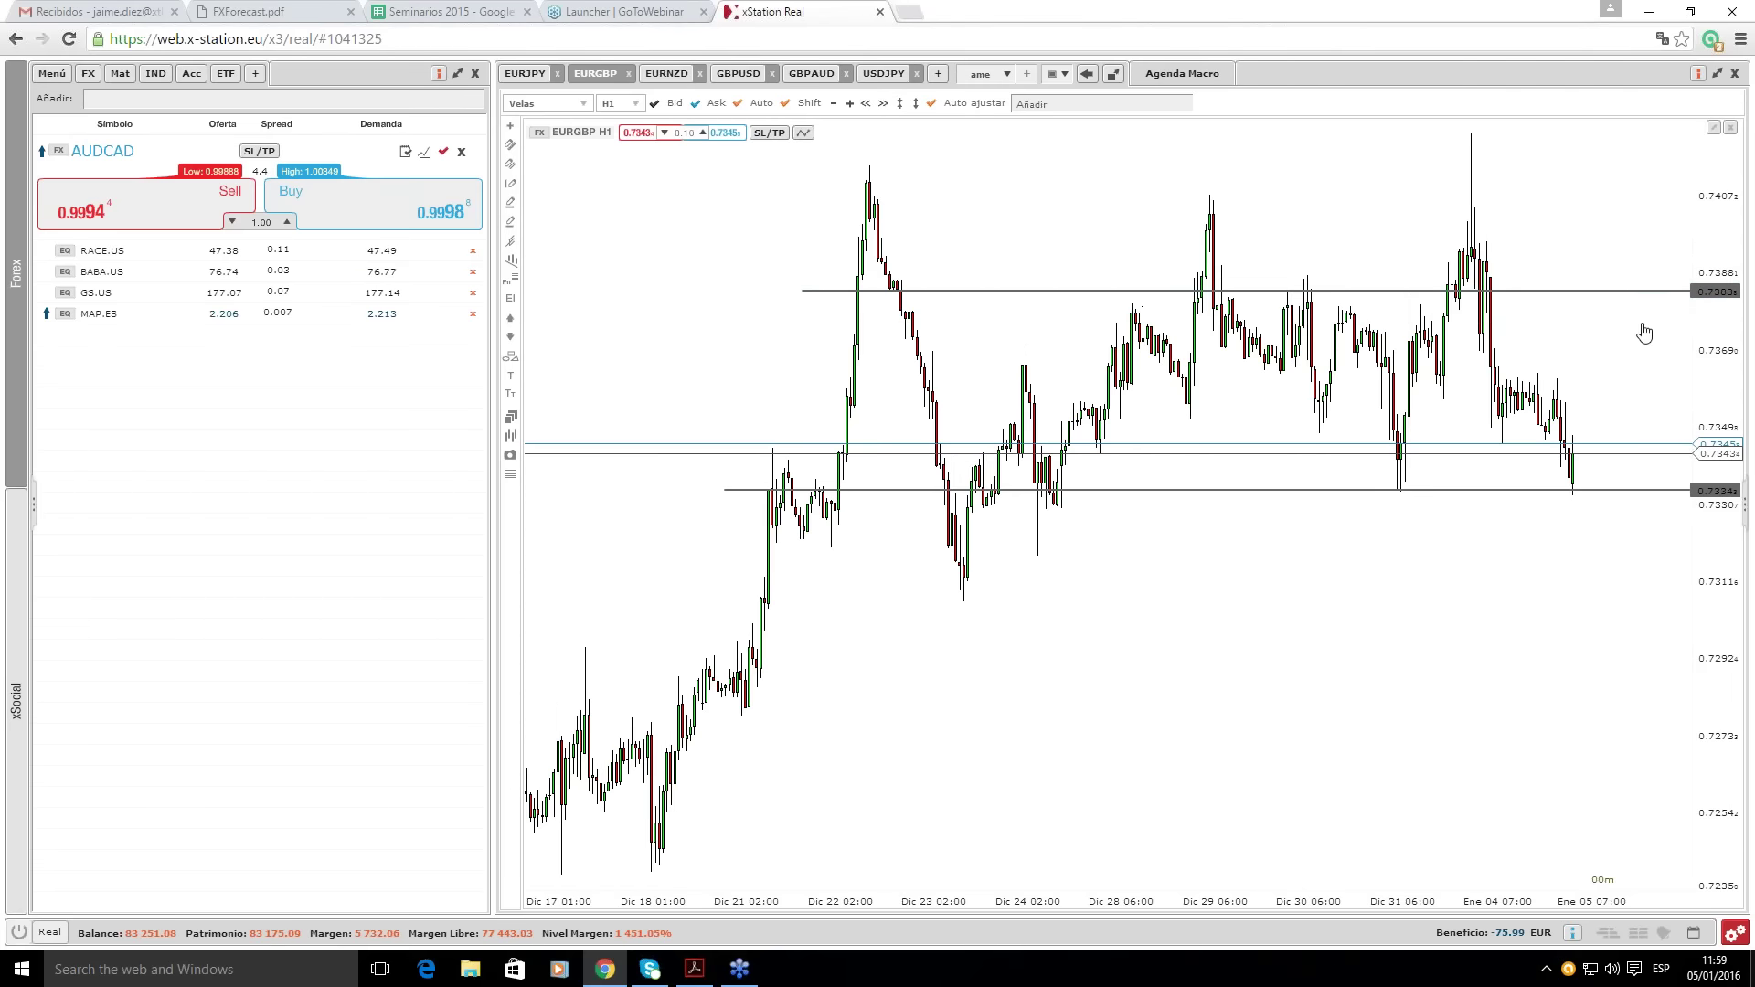
pyautogui.click(1579, 291)
pyautogui.press('Delete')
# Step: Check the latest EURGBP candles near the support line, and open the GBPAUD chart in the daily (D1) timeframe
pyautogui.scroll(5, 1624, 442)
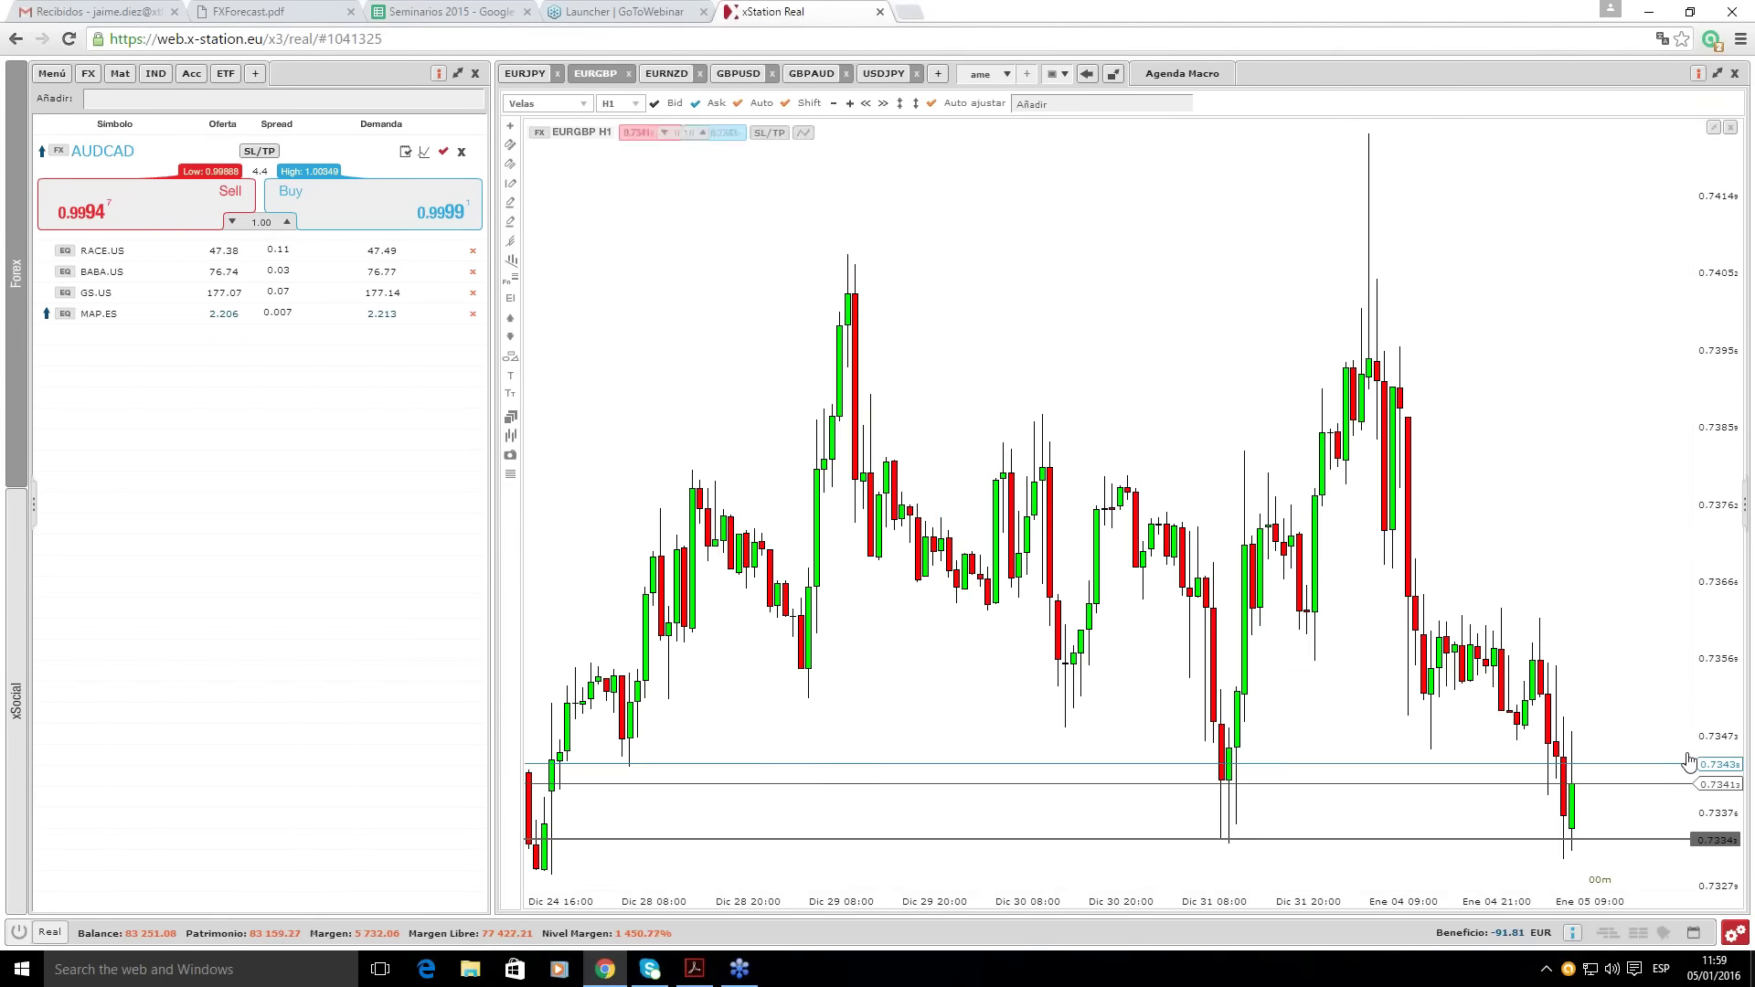
pyautogui.scroll(-1, 1587, 709)
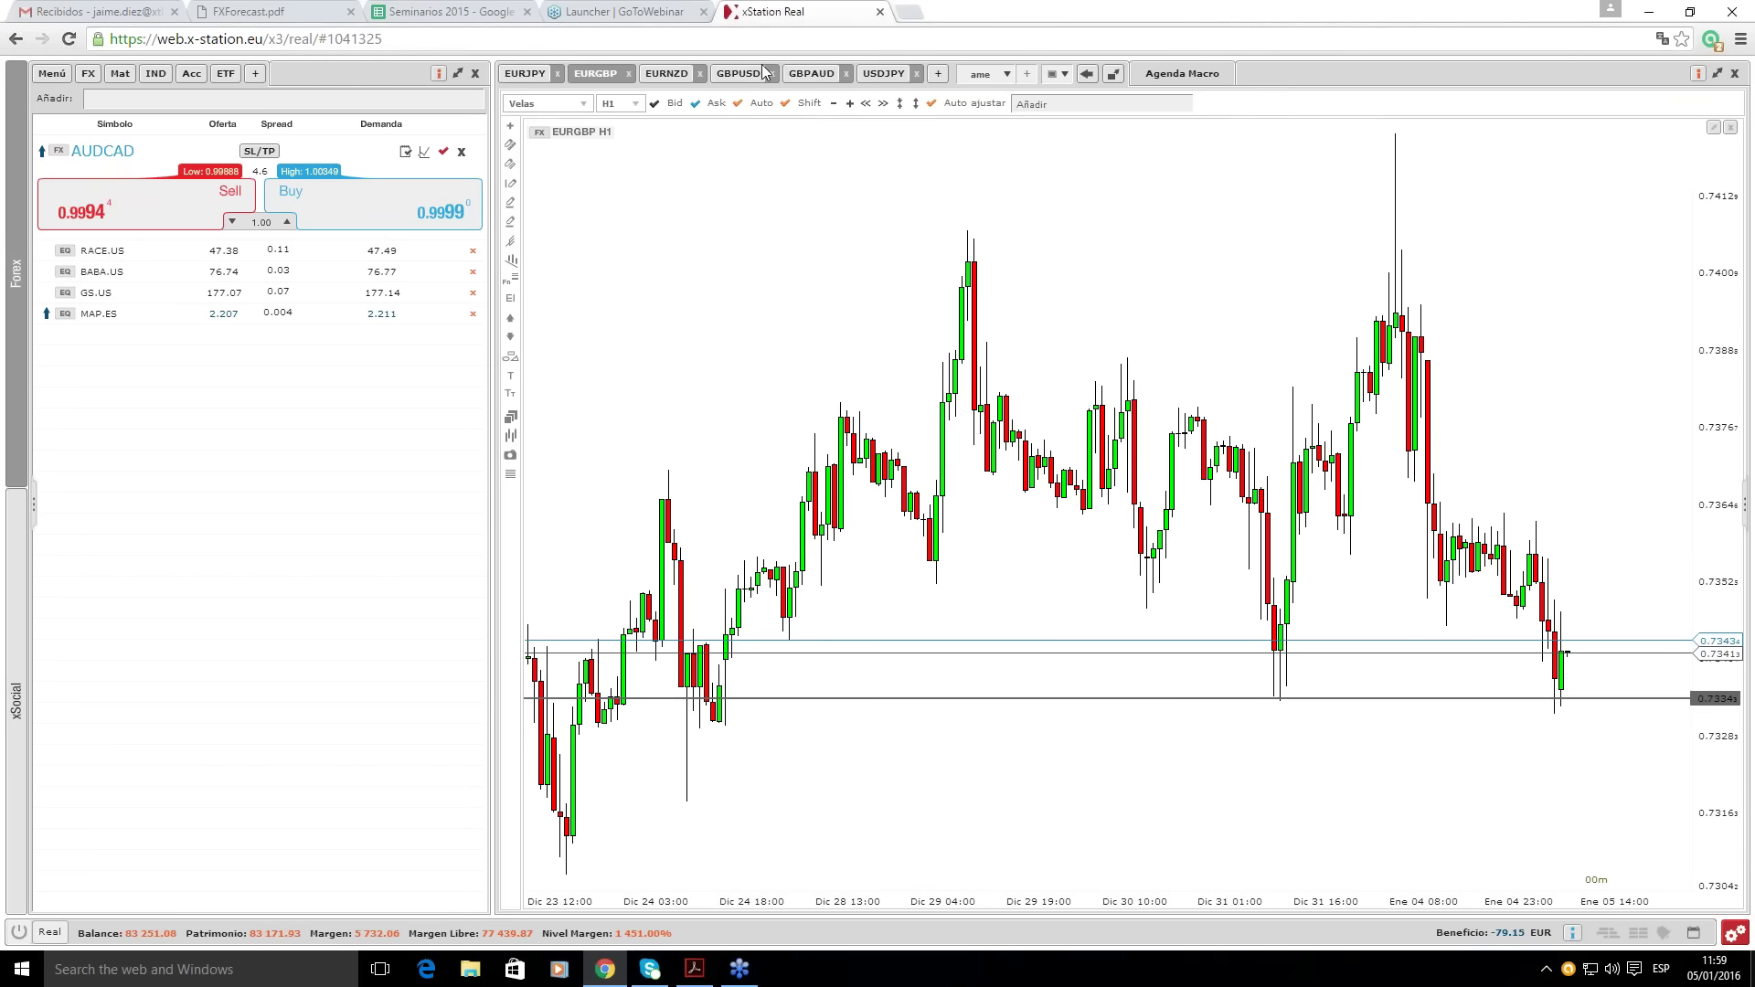
pyautogui.click(810, 73)
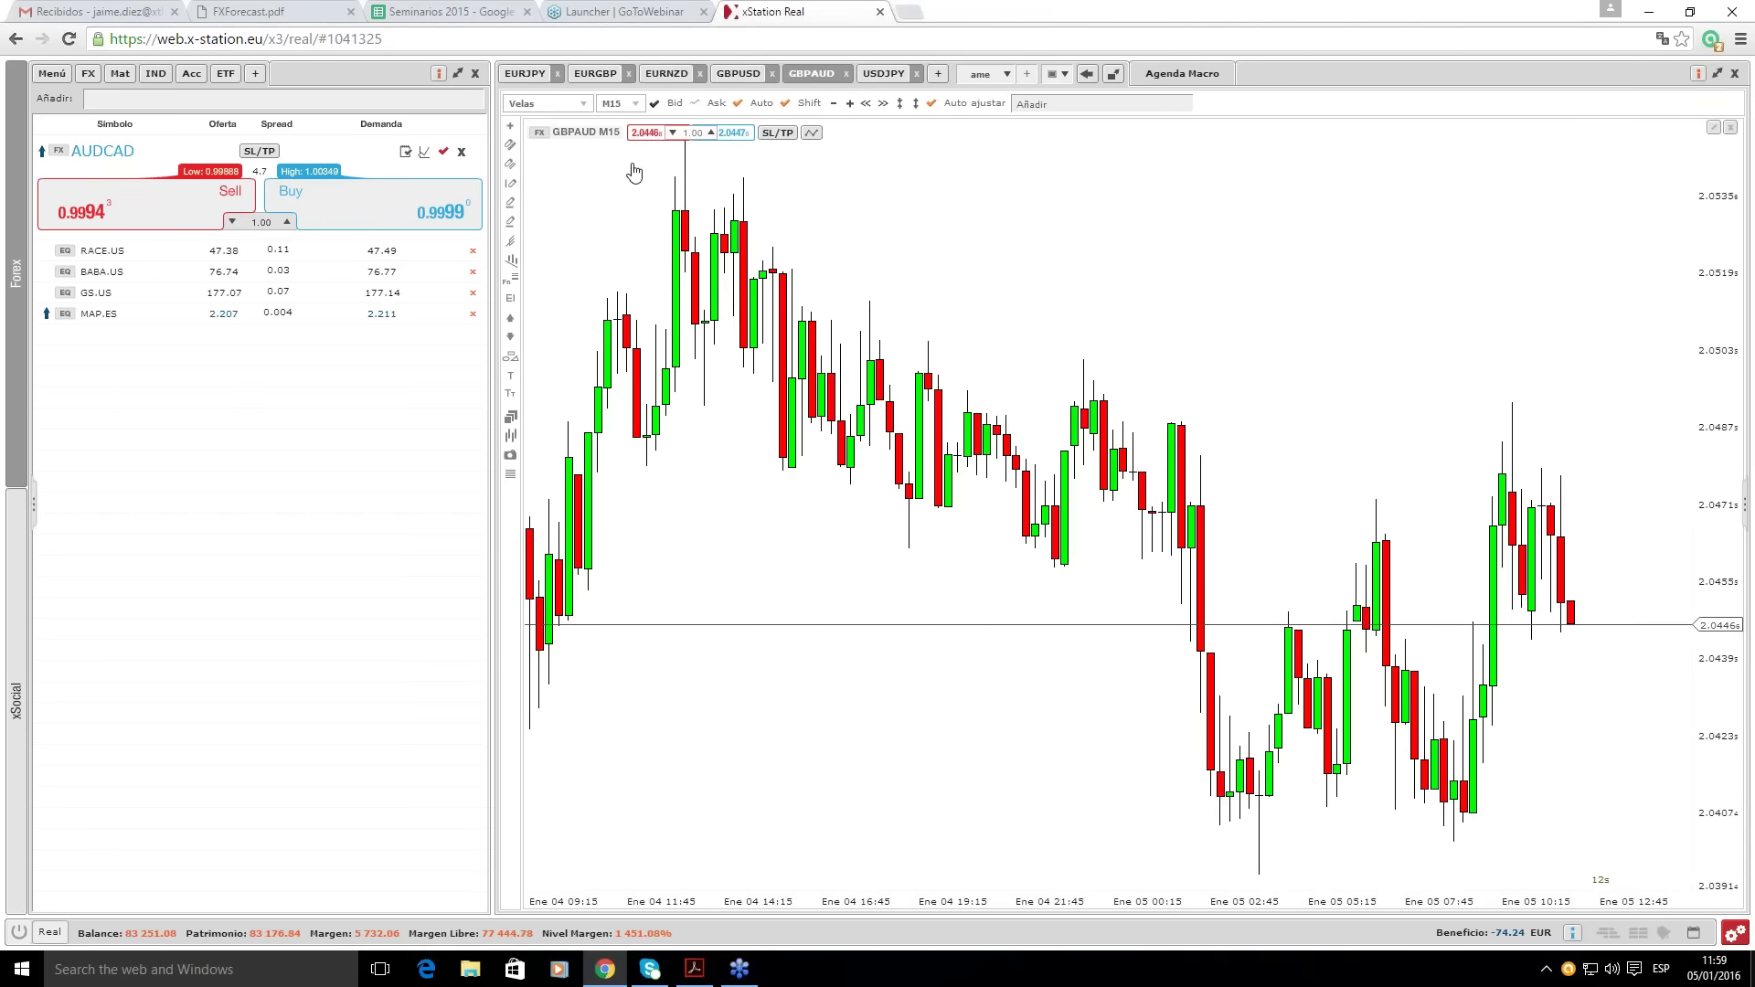
pyautogui.click(630, 105)
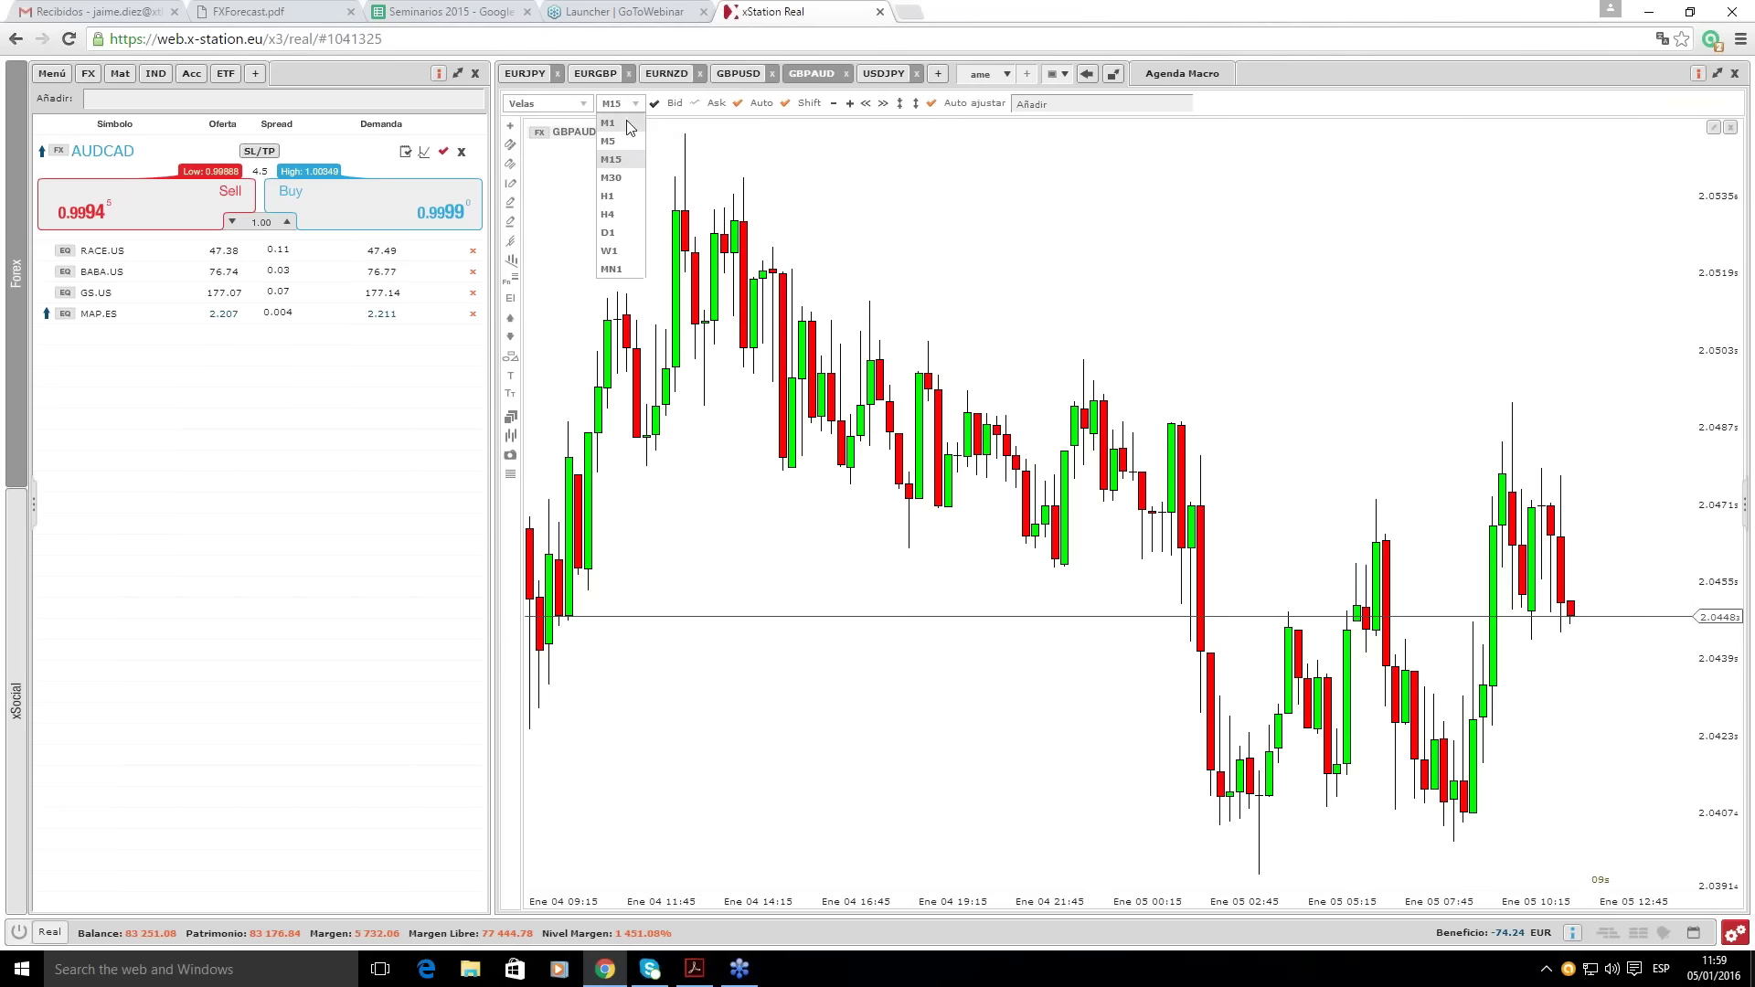
pyautogui.click(627, 234)
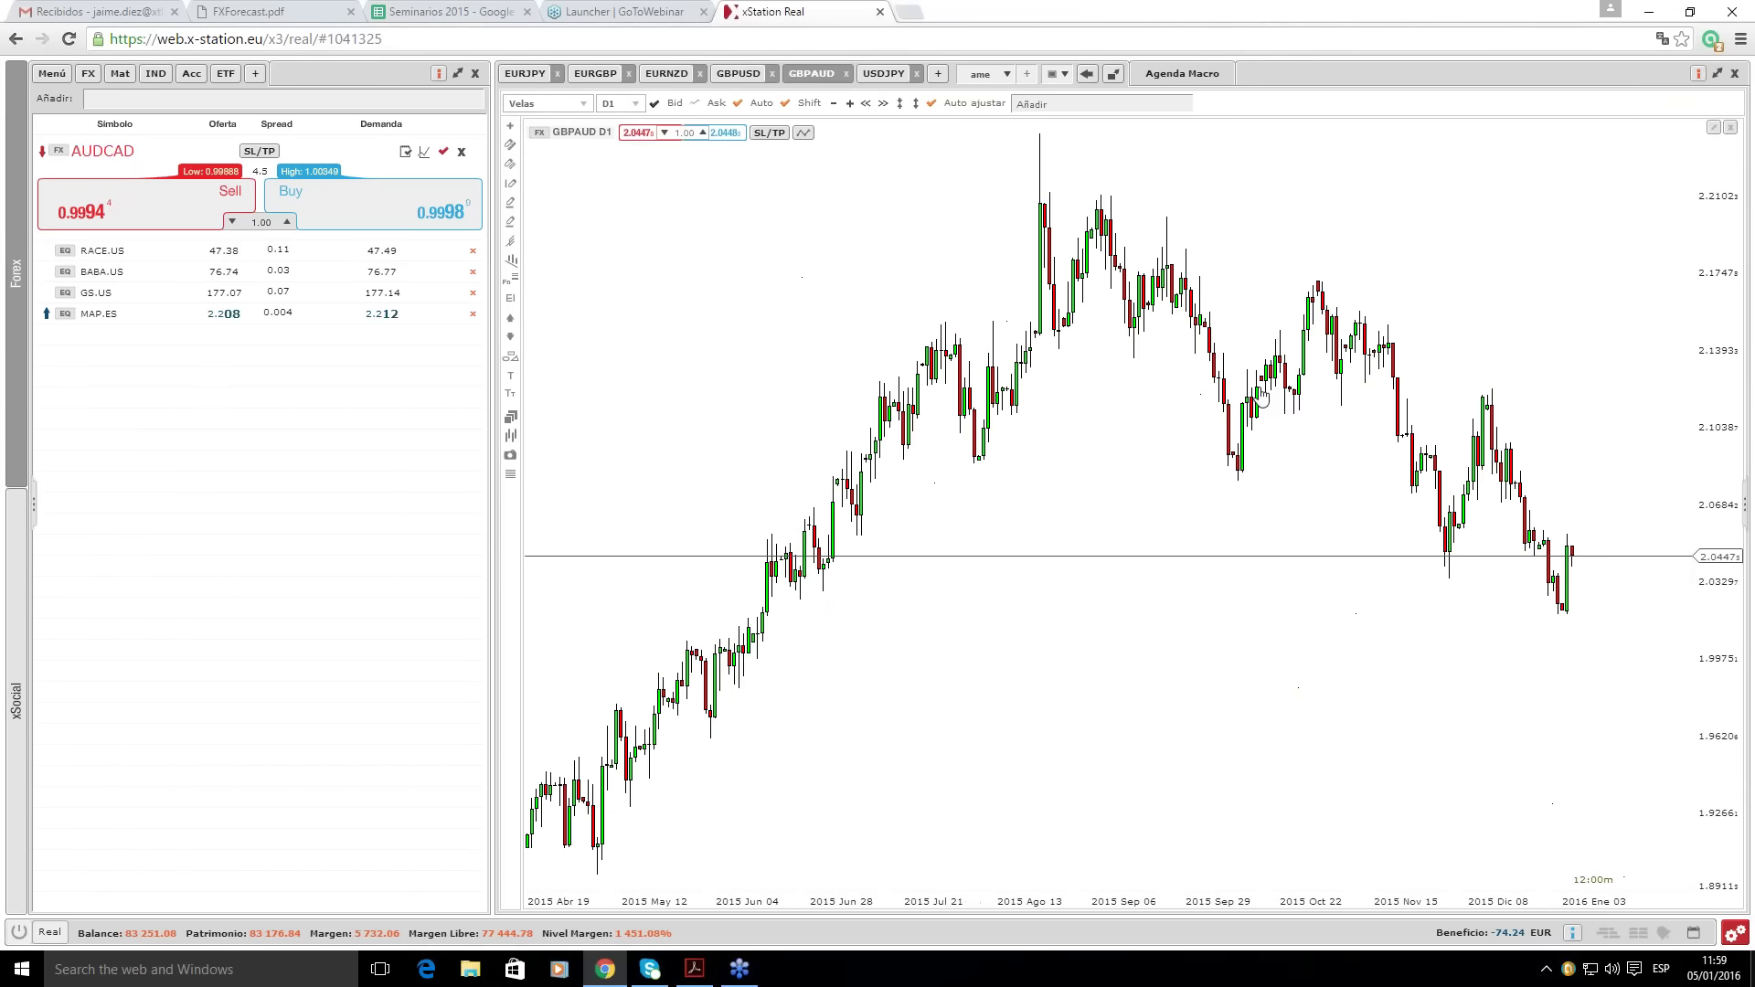
# Step: Switch to FXForecast.pdf and highlight the 2016 quarterly forecasts for EURGBP and EURJPY
pyautogui.click(240, 11)
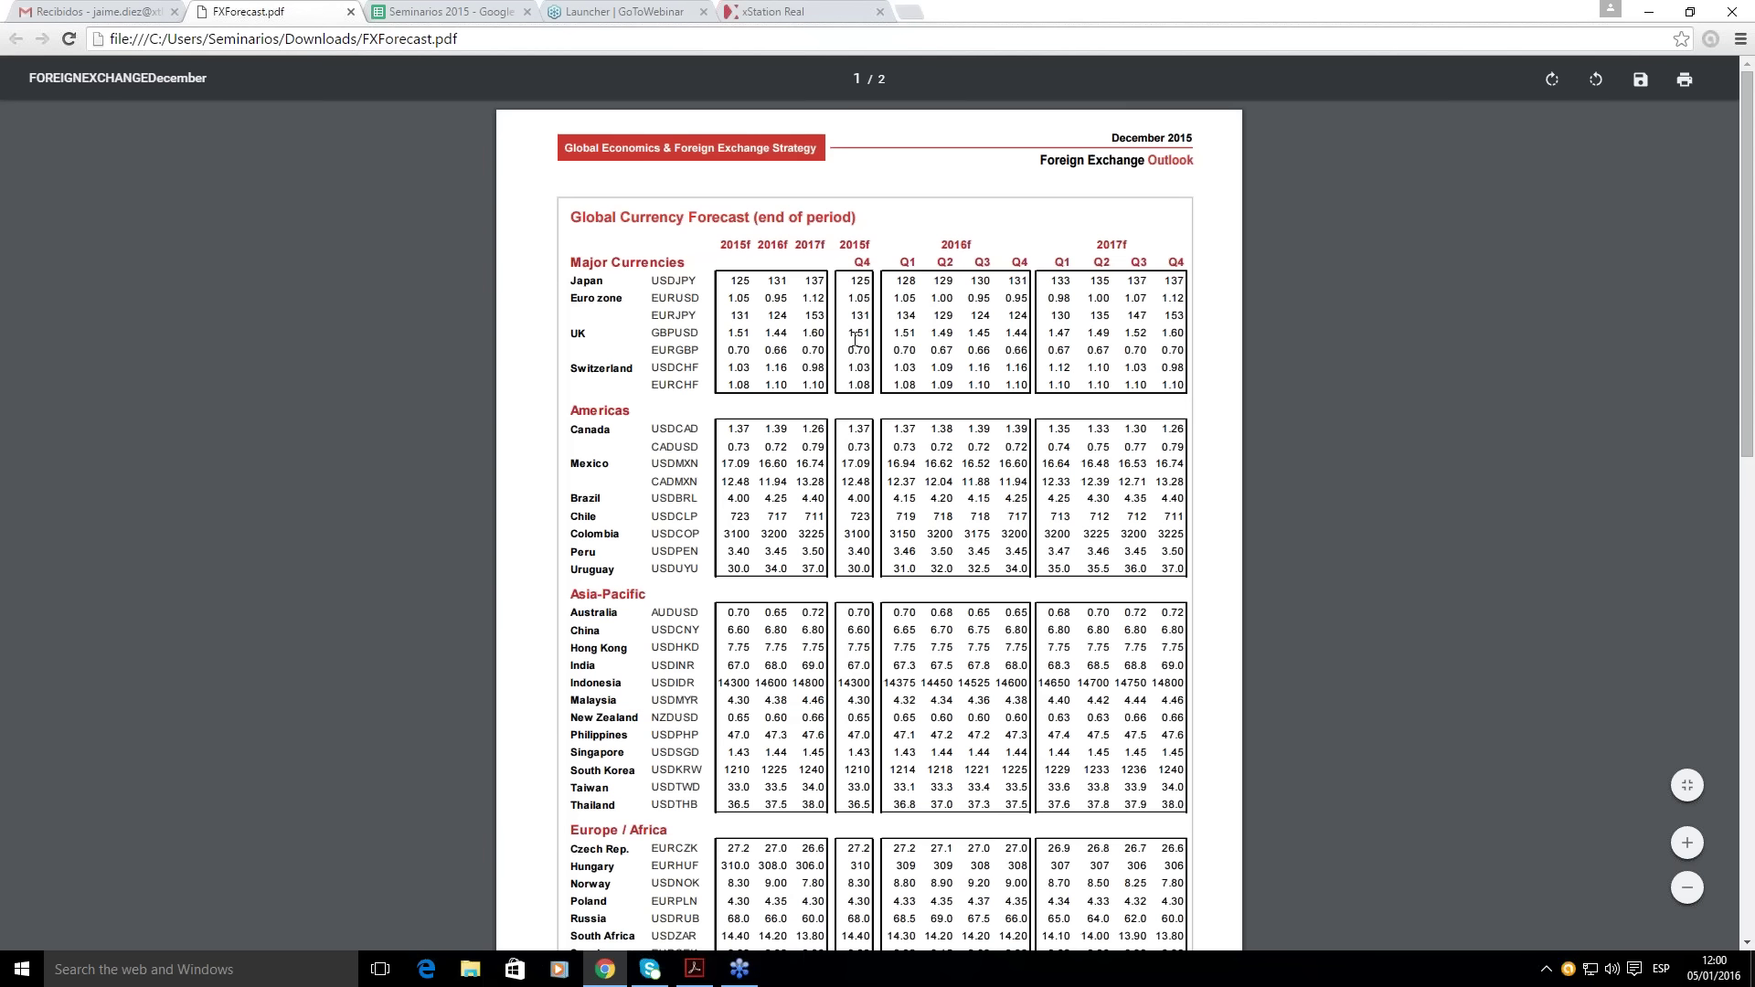
pyautogui.moveTo(849, 350); pyautogui.dragTo(1032, 353)
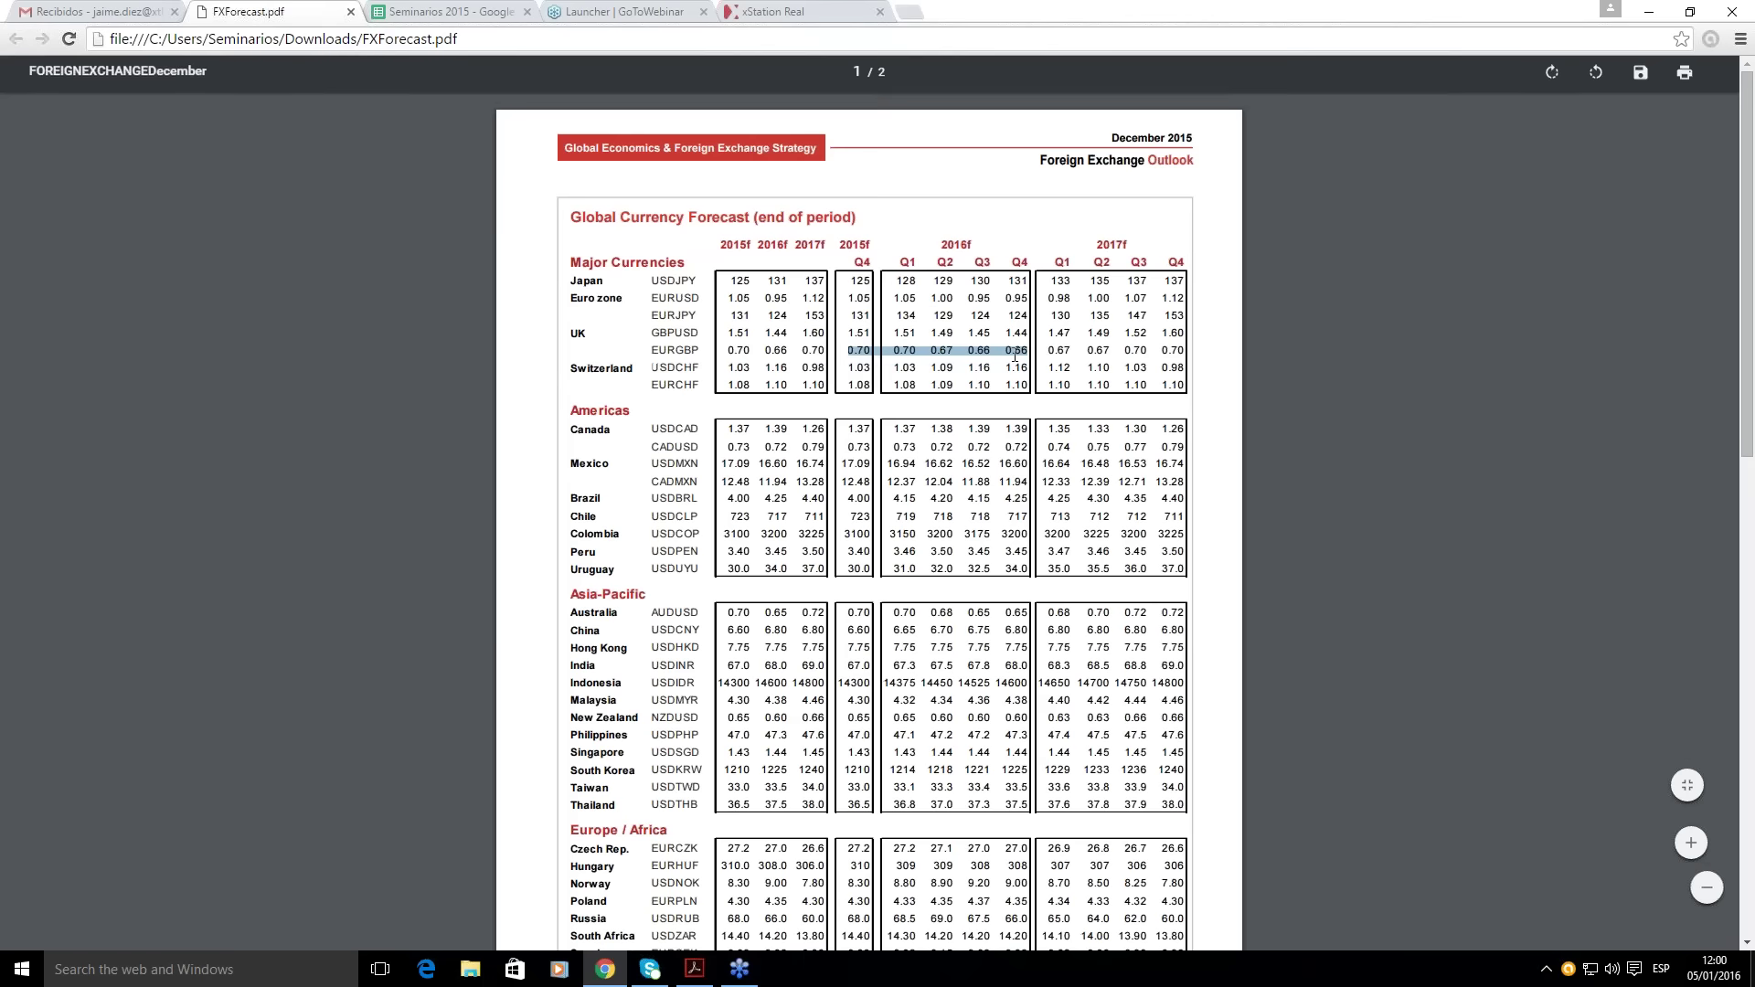
pyautogui.moveTo(736, 317); pyautogui.dragTo(823, 318)
pyautogui.click(801, 315)
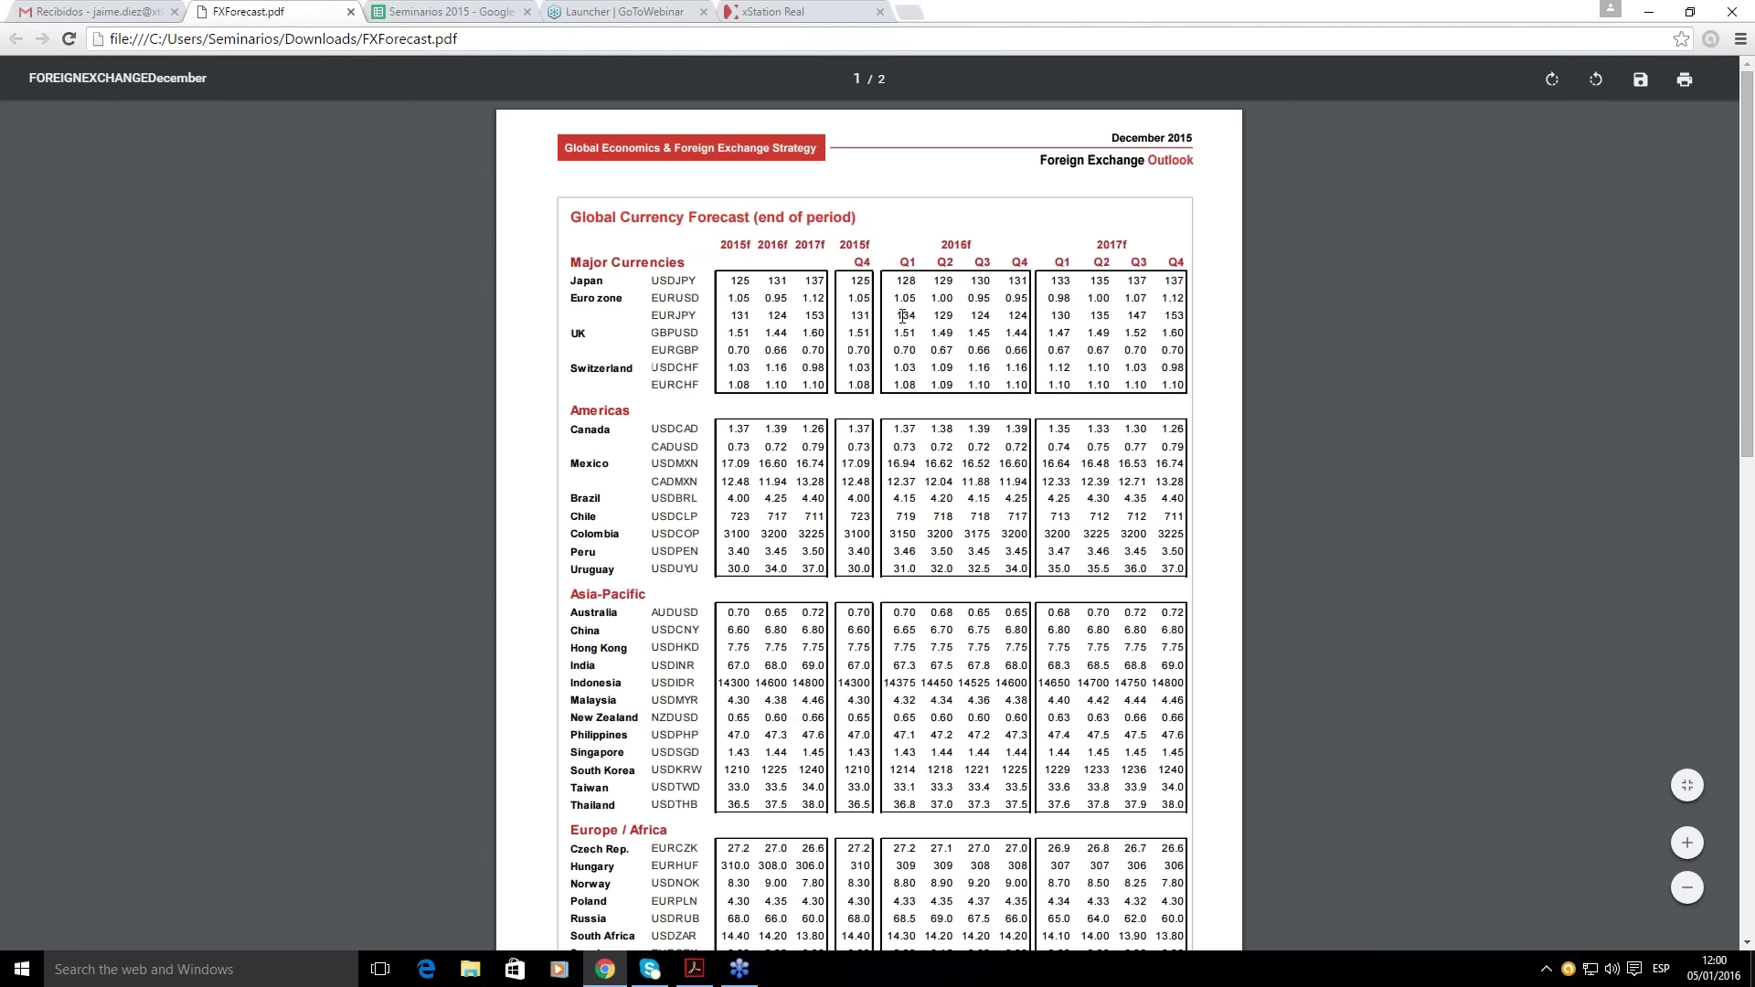
pyautogui.moveTo(898, 316); pyautogui.dragTo(1029, 319)
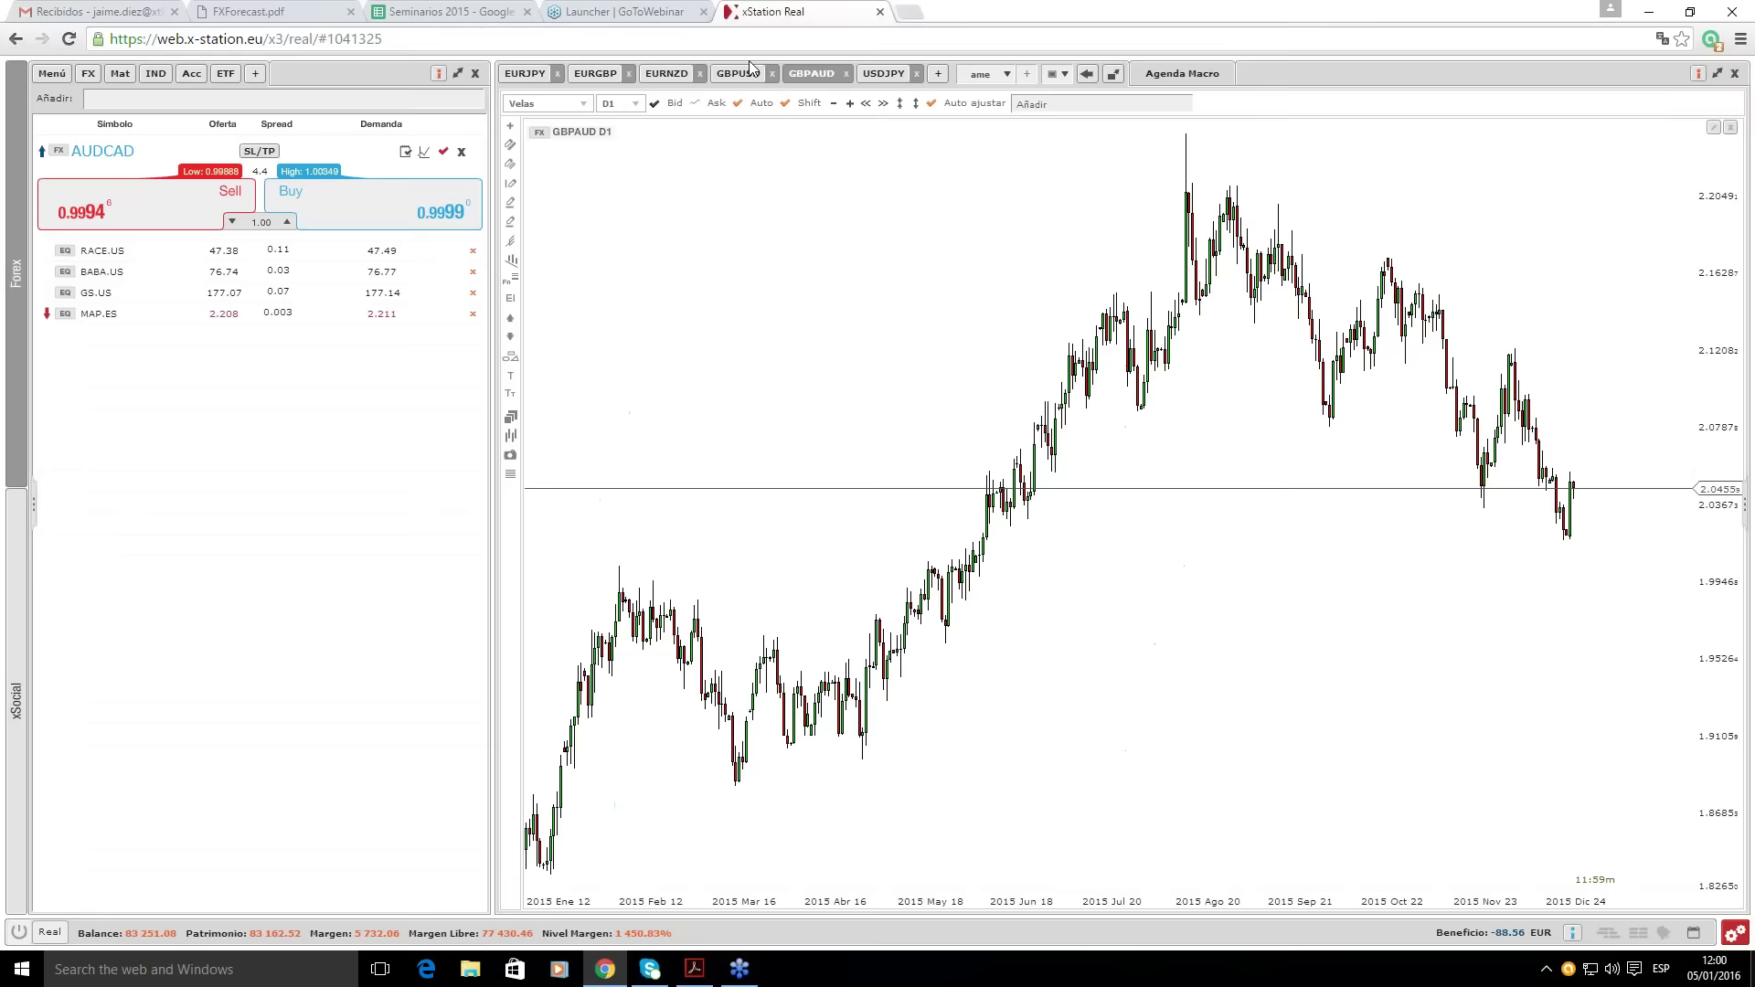
# Step: Return to xStation, open the EURJPY chart, and recheck the pair's 2016 forecasts in FXForecast.pdf
pyautogui.click(827, 11)
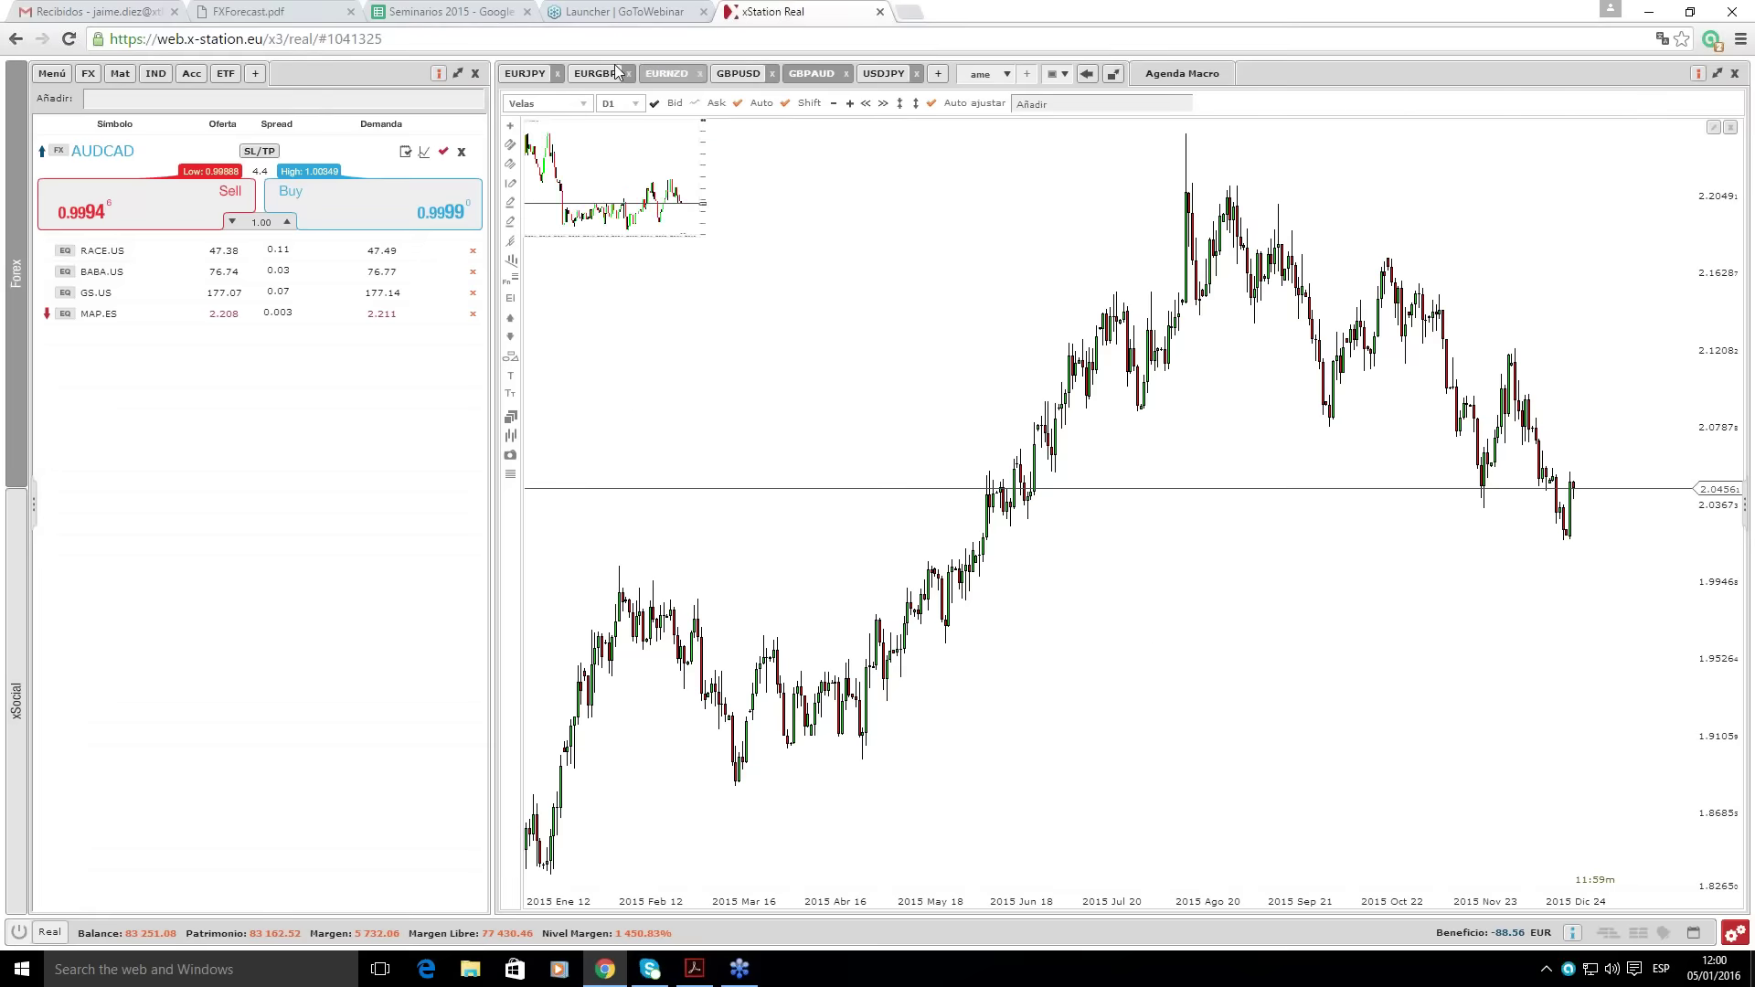
pyautogui.click(525, 74)
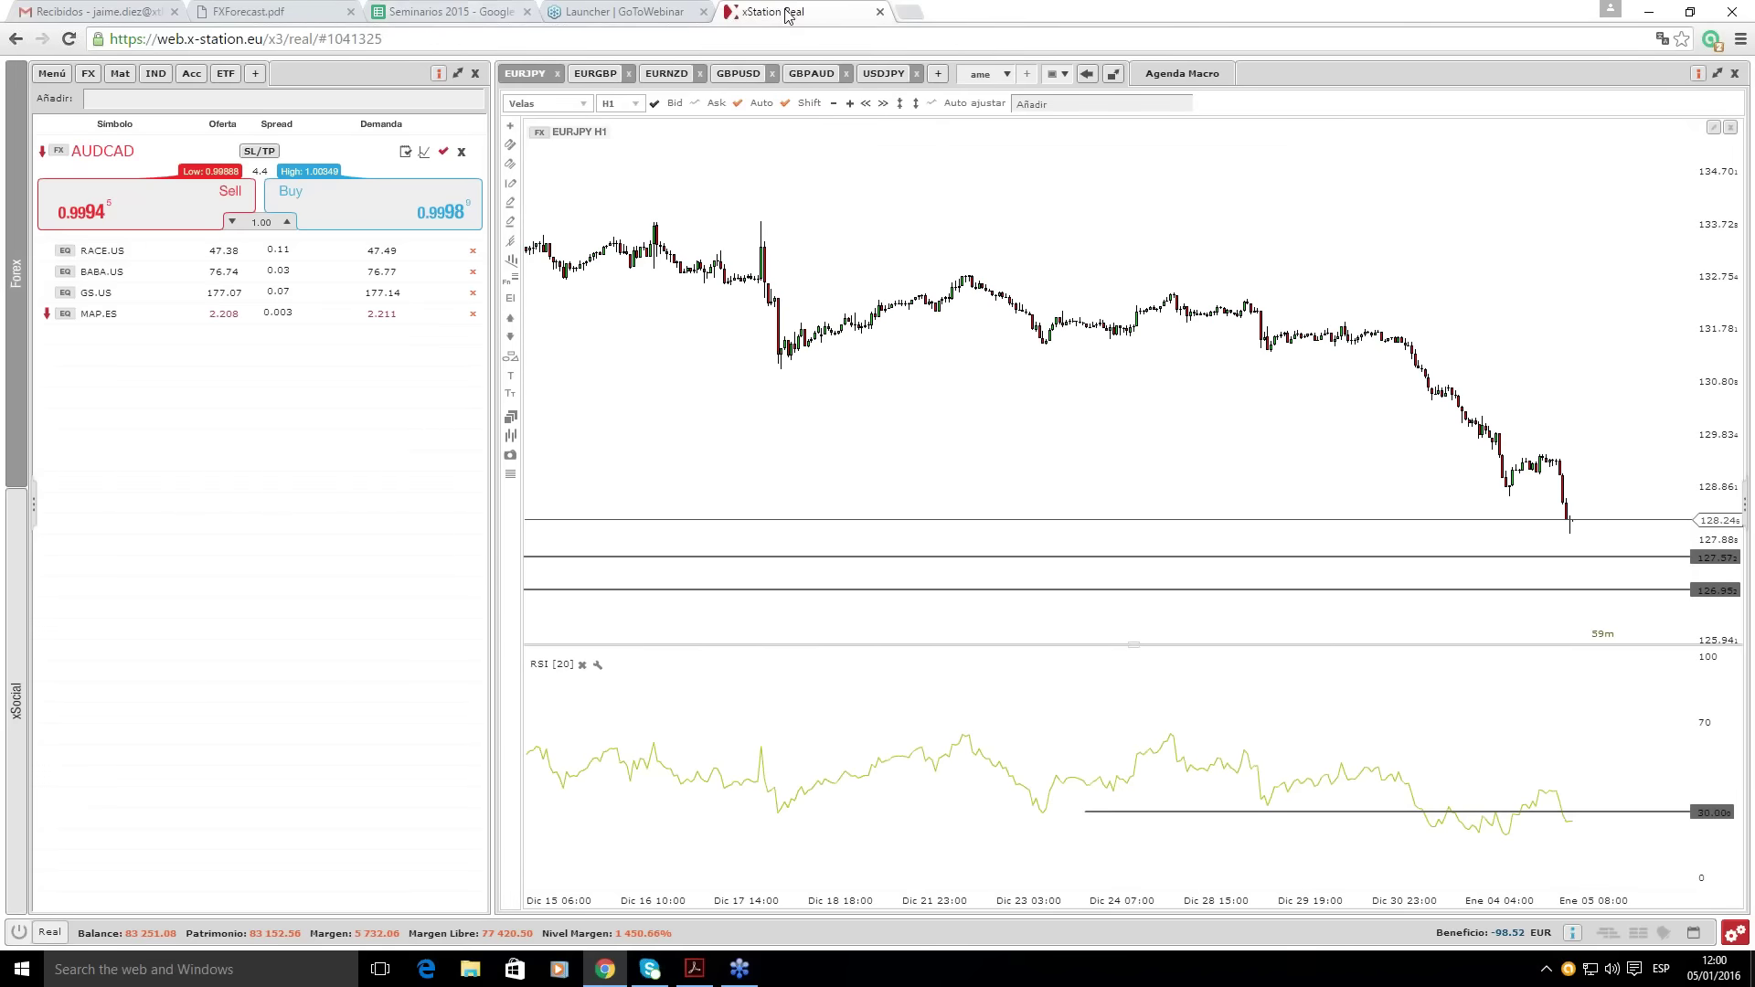
pyautogui.click(311, 11)
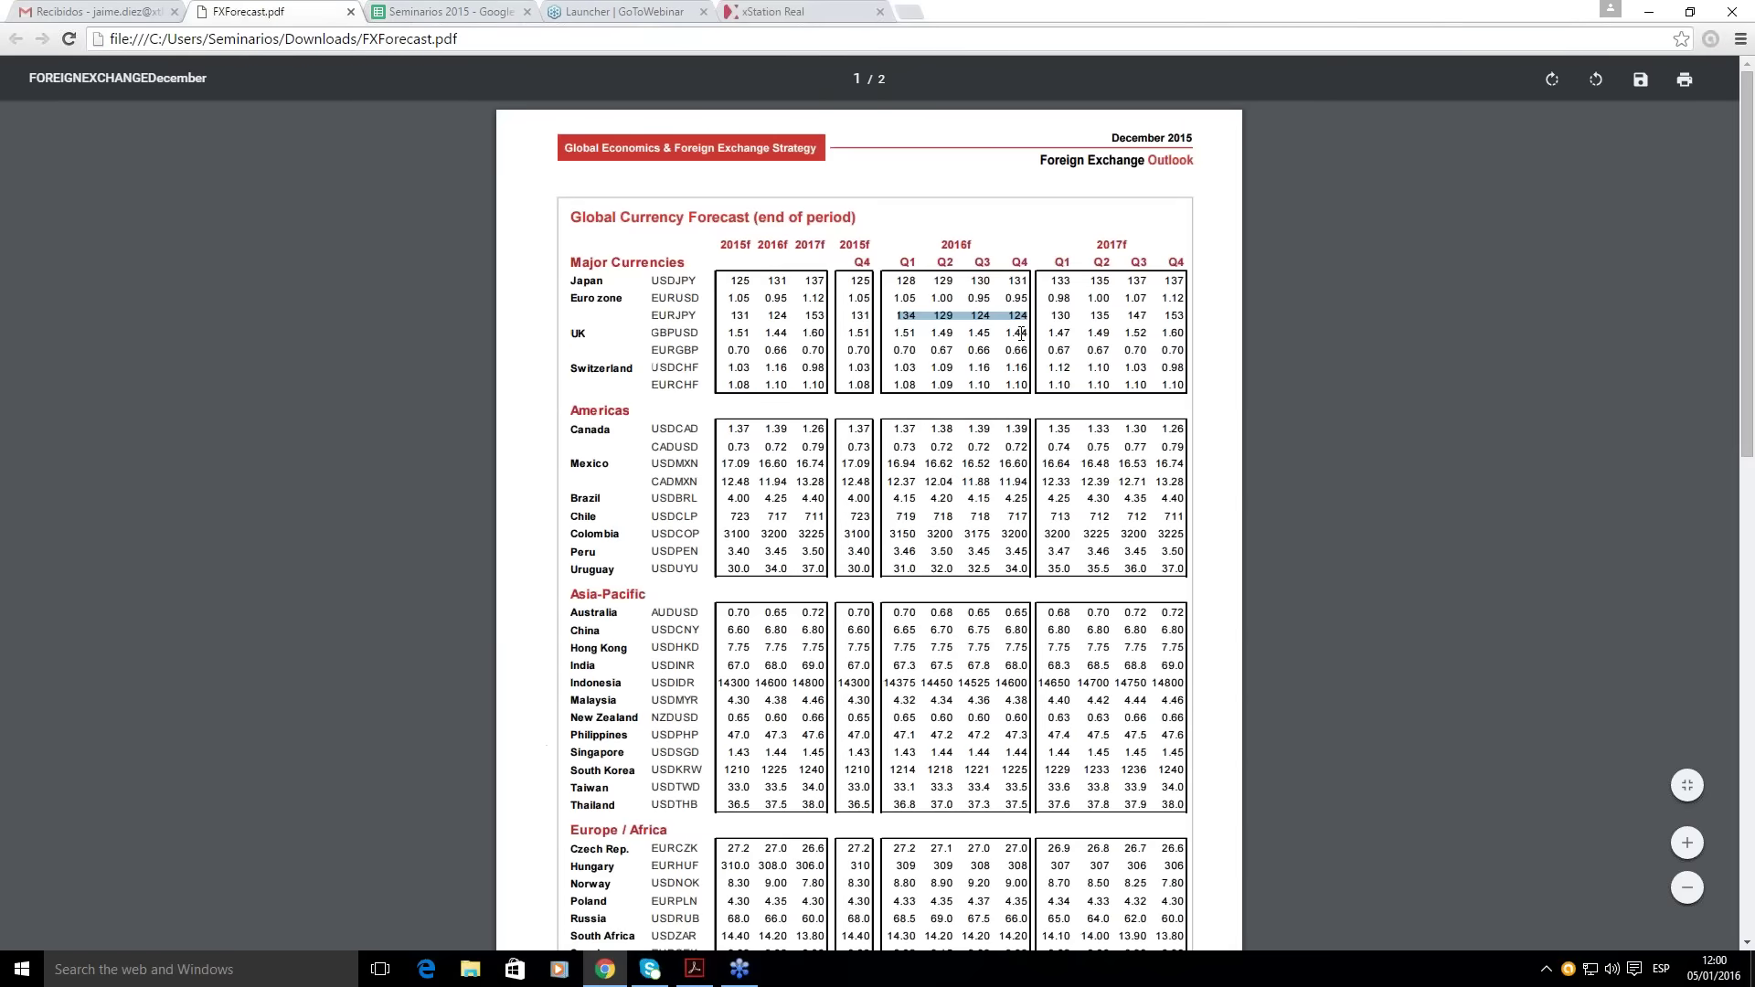
# Step: Go back to xStation, set the EURJPY chart to the daily (D1) timeframe, and examine its long-term support lines
pyautogui.click(803, 11)
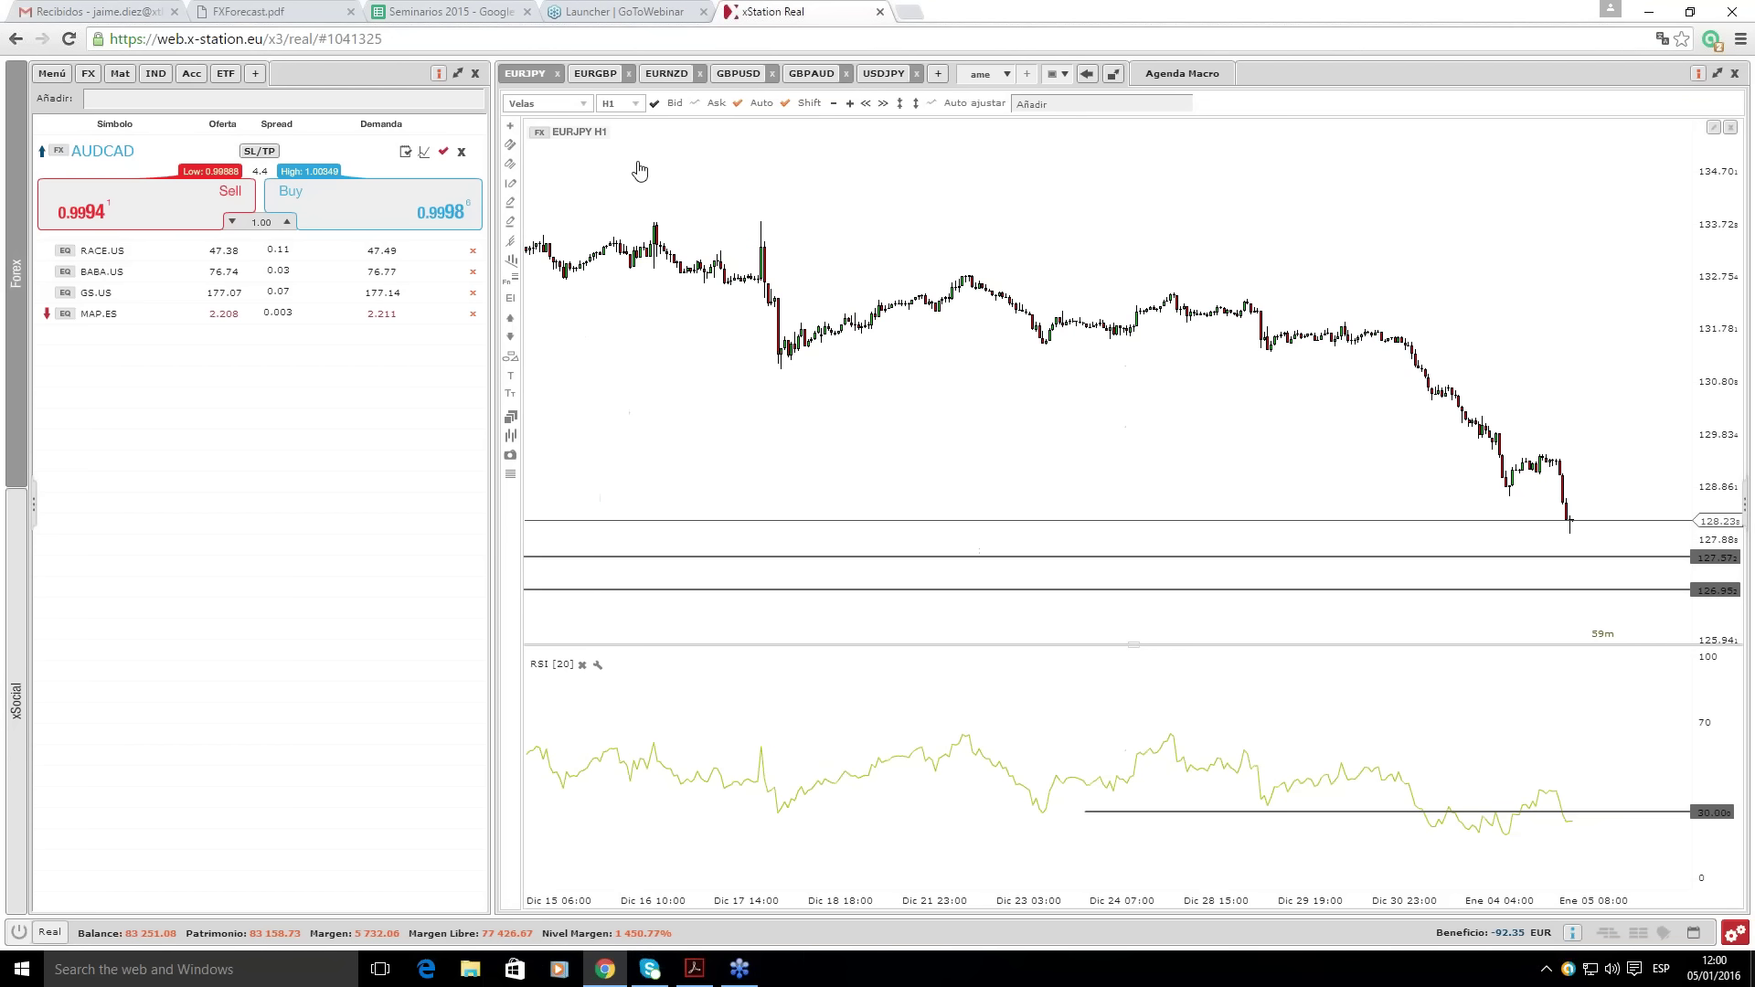
pyautogui.click(622, 103)
pyautogui.click(622, 230)
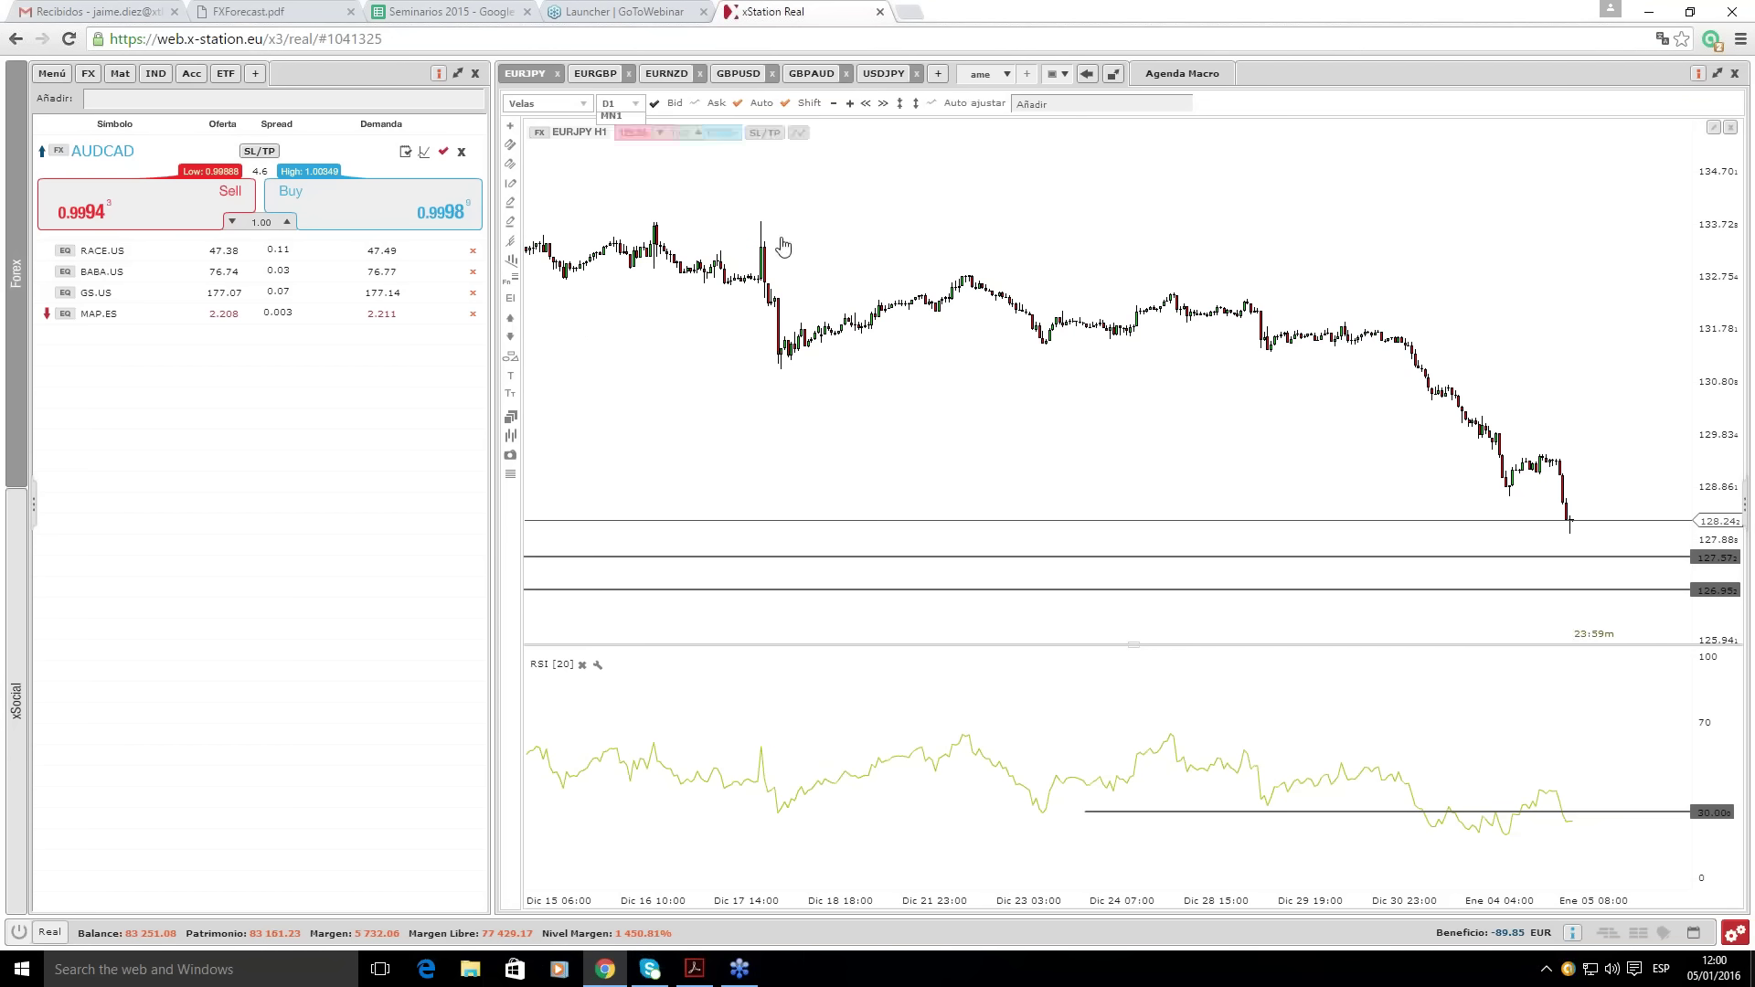
pyautogui.scroll(-5, 1463, 514)
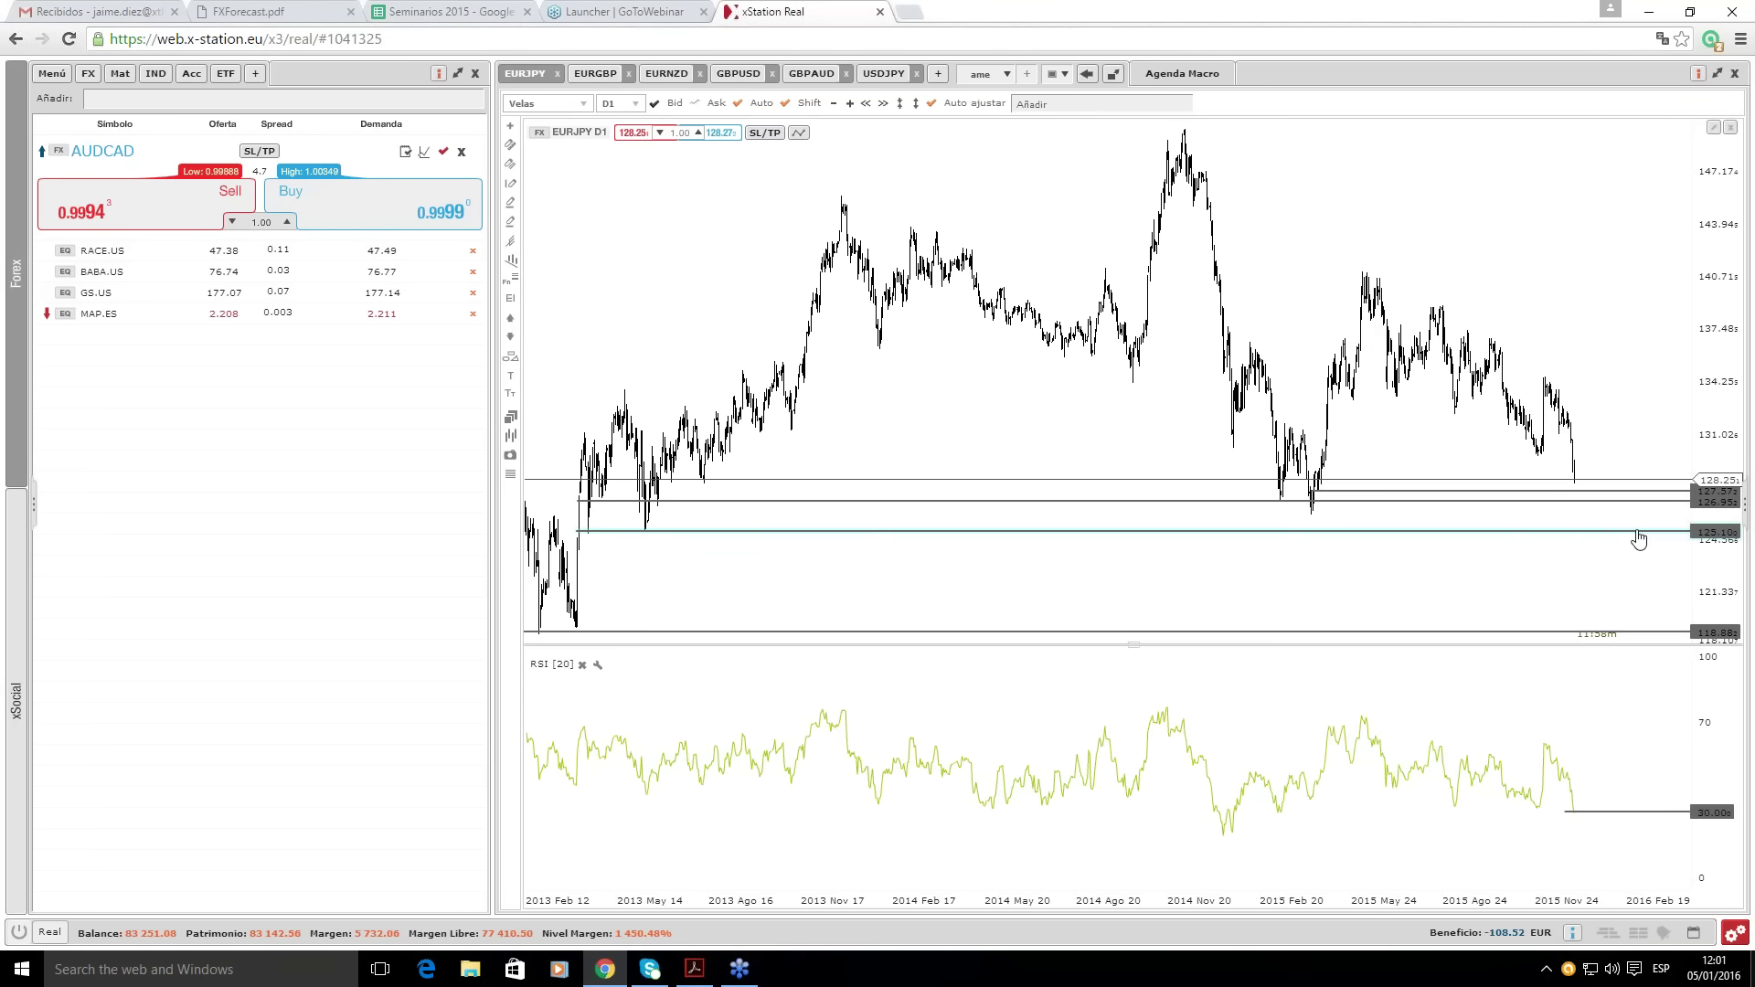
pyautogui.moveTo(1639, 540)
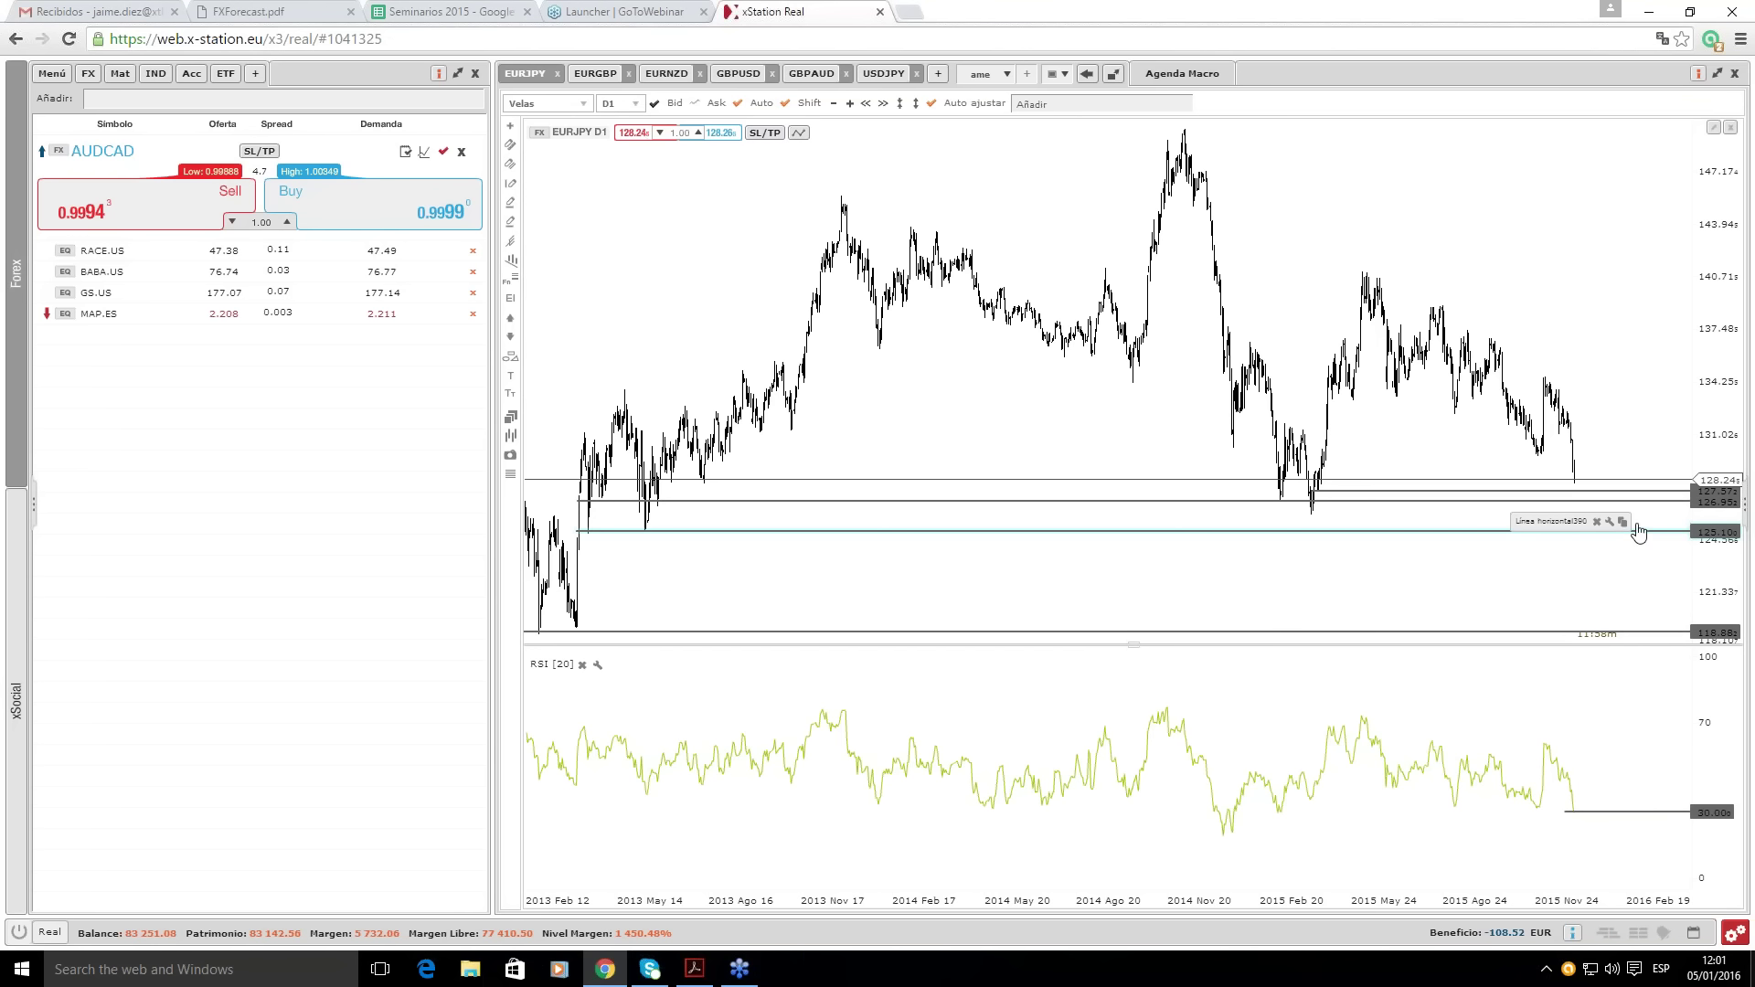